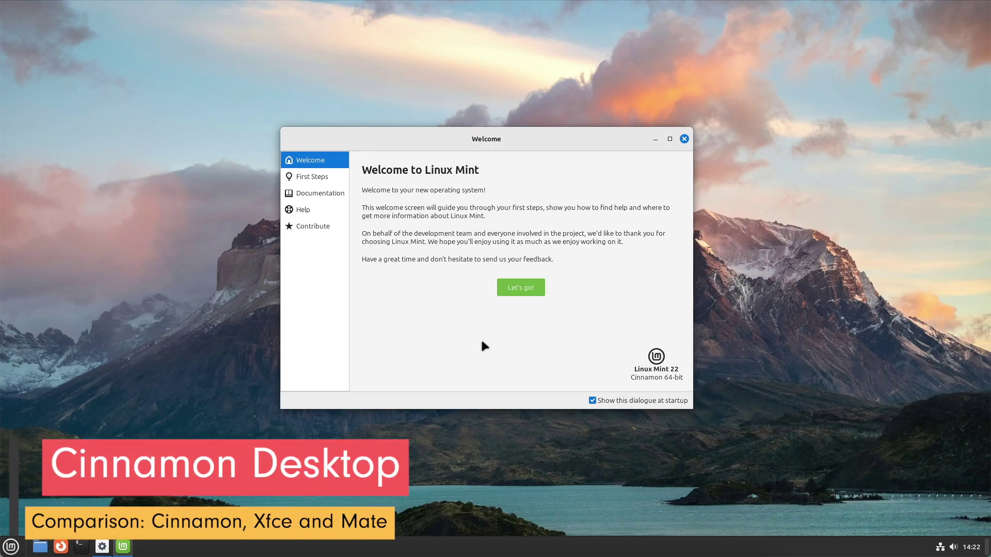
Show System Info (Linux Mint 22 Cinnamon 6.2.4) in System Settings beside a Home folder window.
click(11, 549)
click(23, 351)
drag(254, 49, 751, 97)
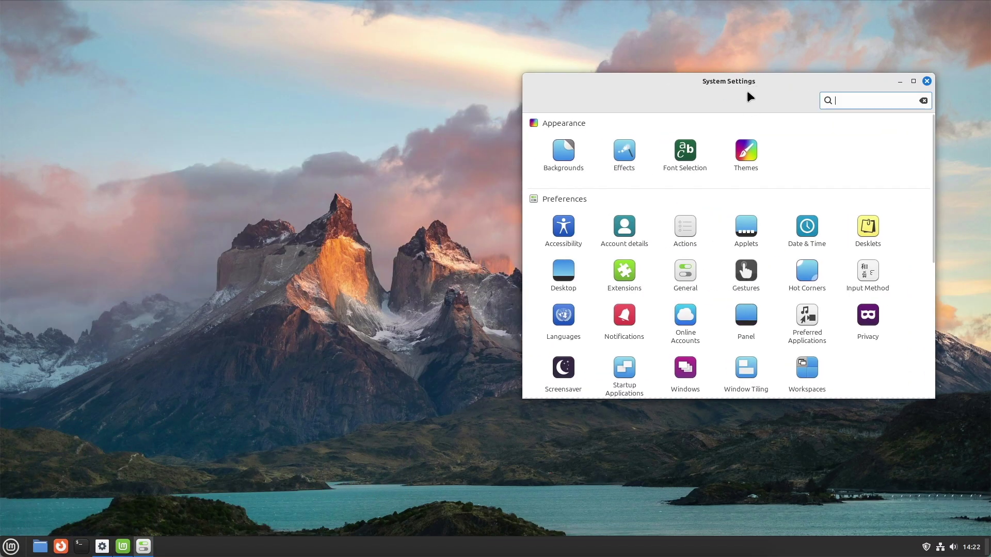
scroll(732, 304, down, 5)
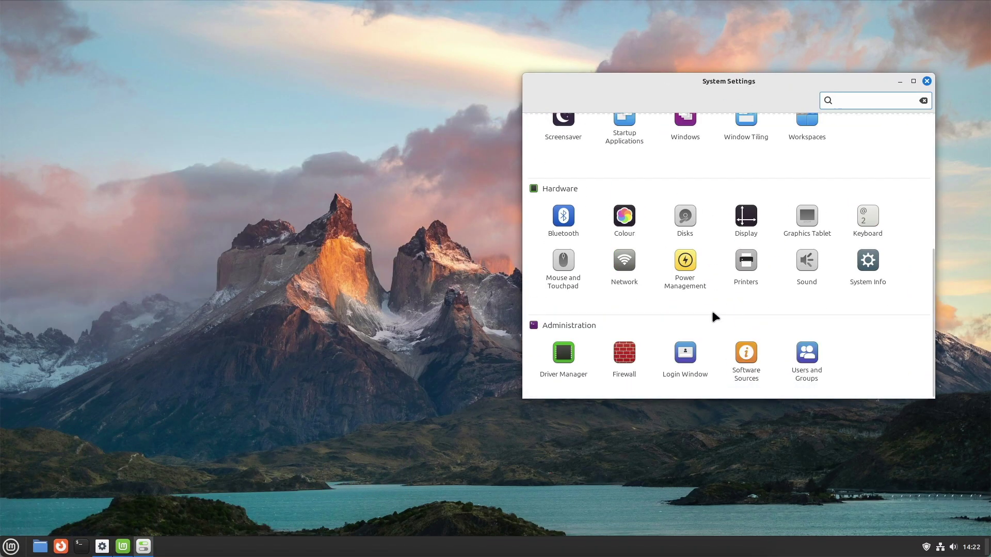
click(860, 268)
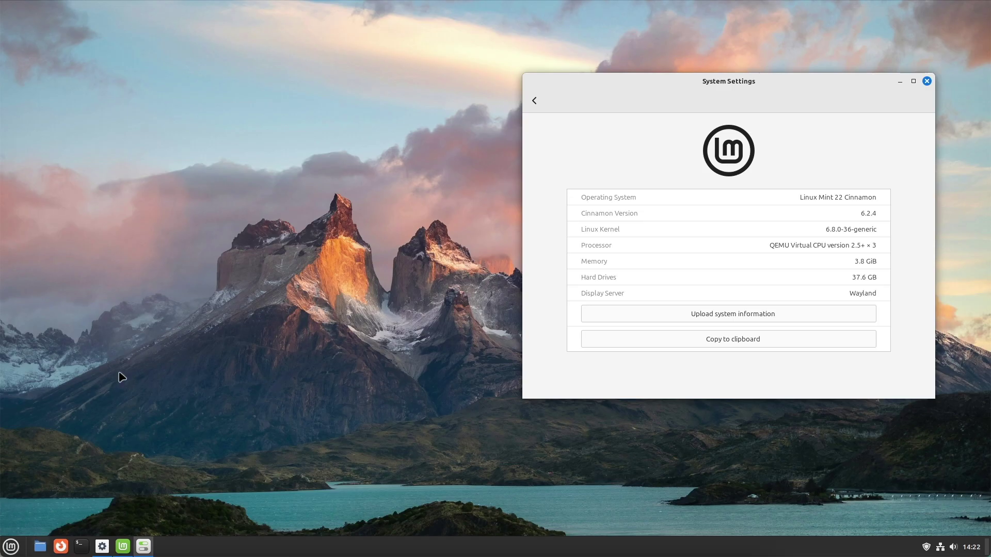
key(super+e)
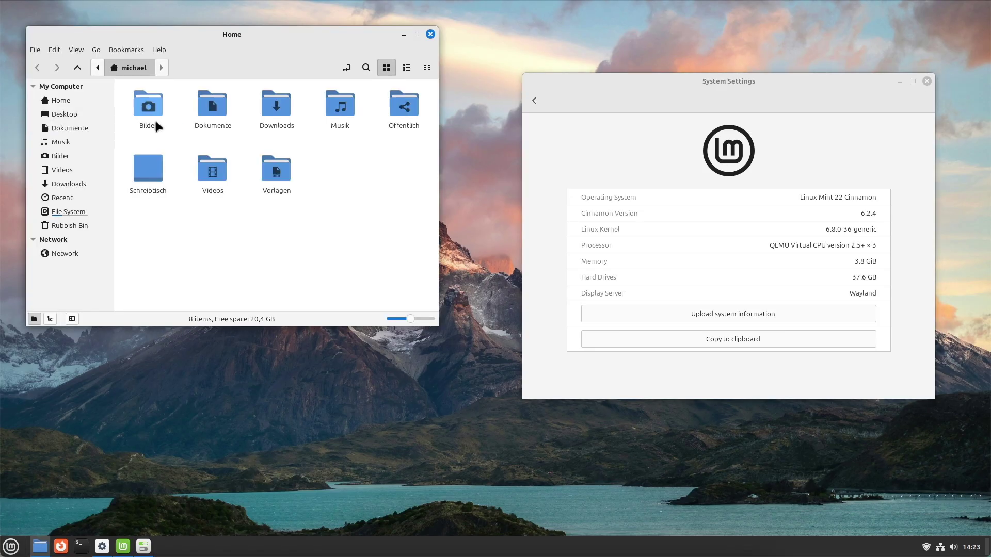
Return System Settings to its overview and open the Themes page.
click(685, 98)
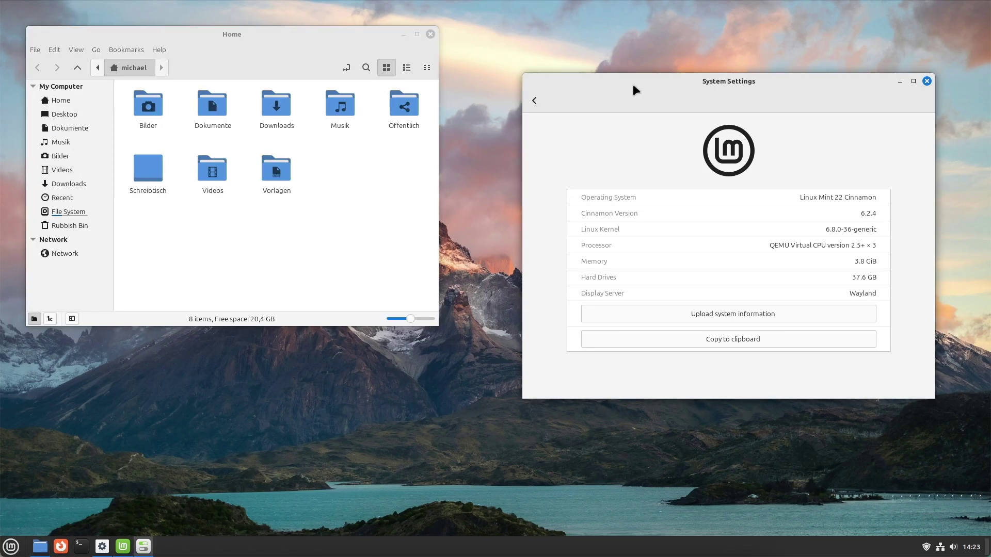
click(534, 101)
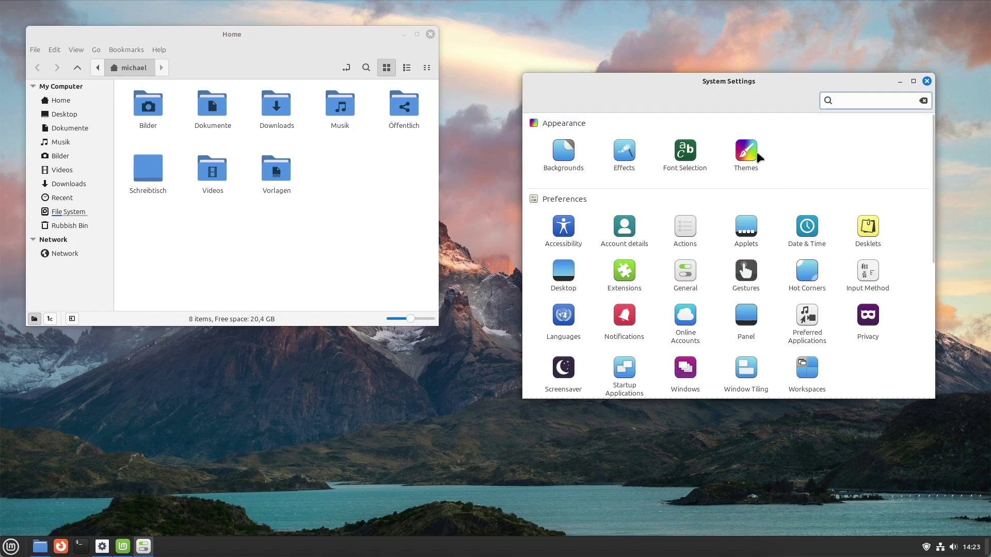
click(750, 151)
Try several accent colours including teal, switch to Dark, then pick the blue accent.
click(640, 255)
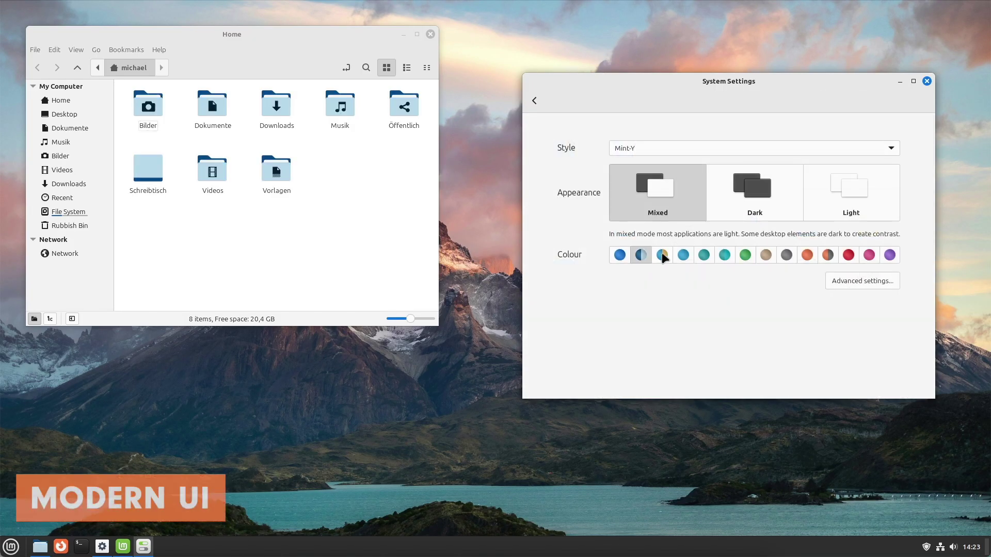
click(664, 256)
click(702, 255)
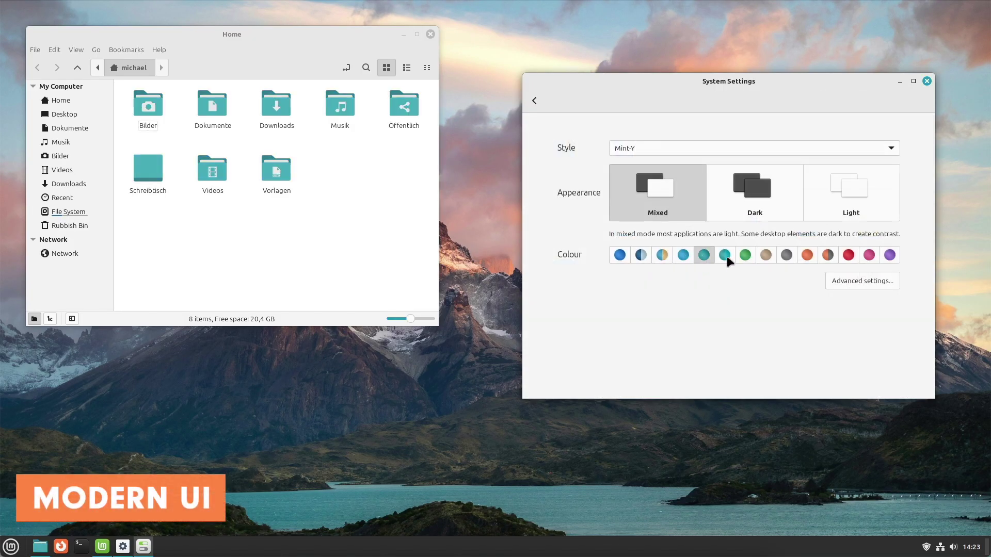
click(725, 255)
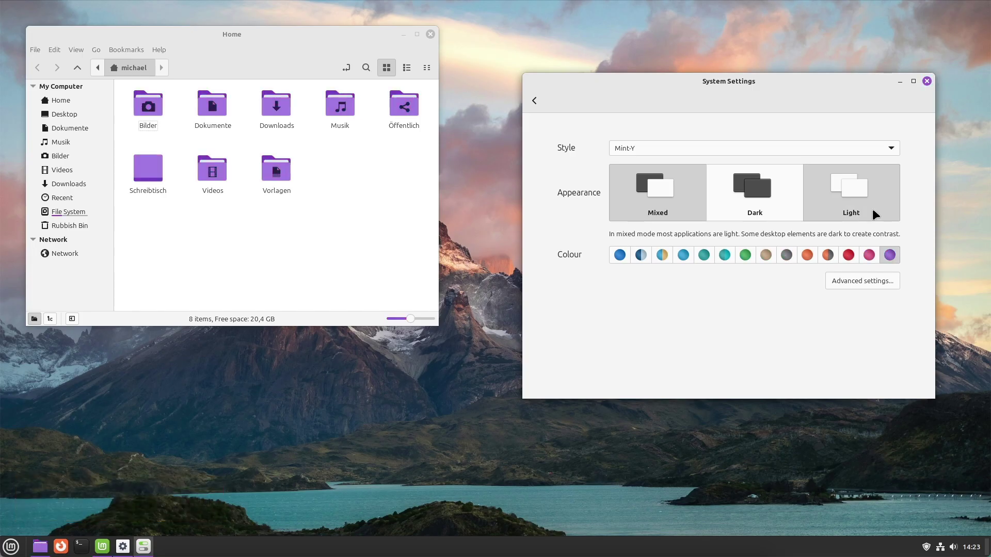
click(784, 199)
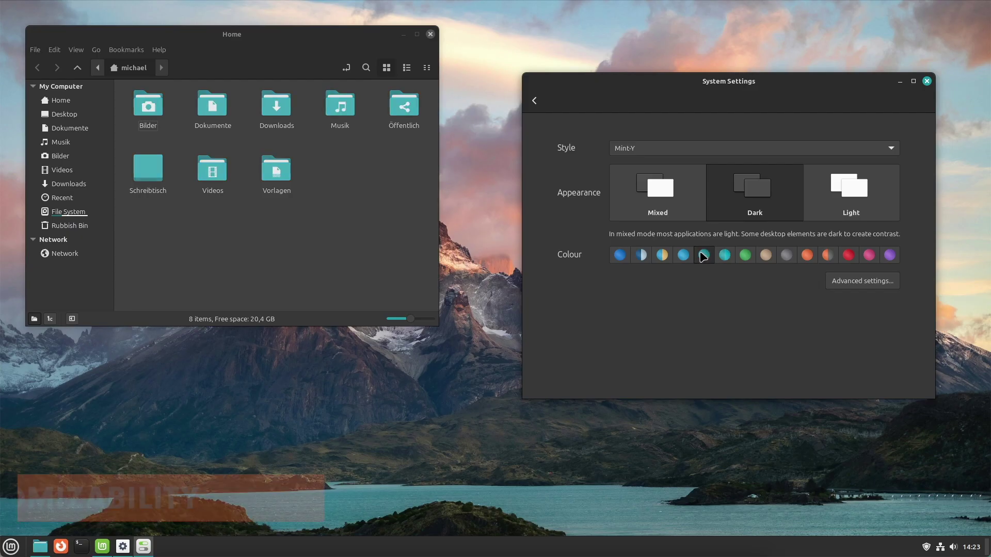
click(661, 255)
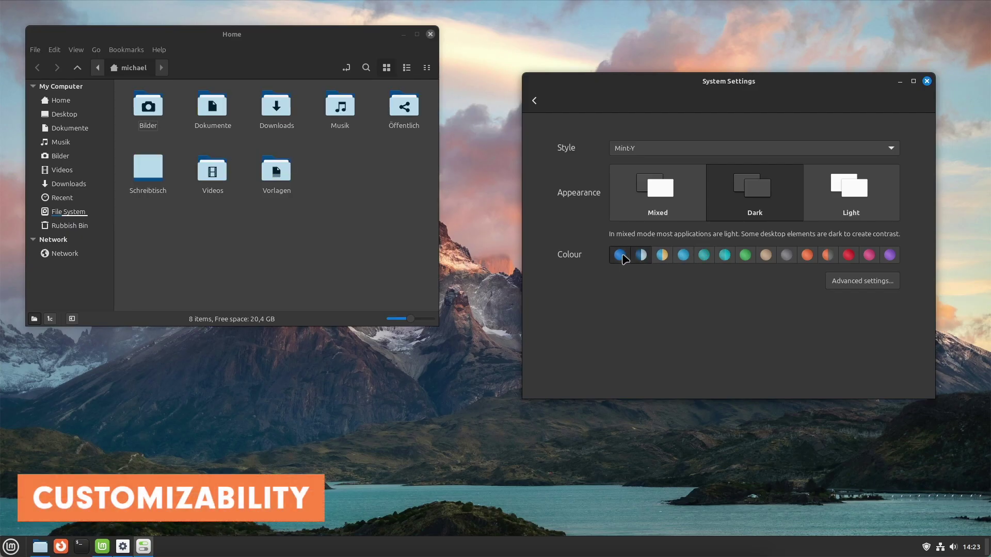
Switch the theme to the Mixed appearance and return to the settings overview.
click(837, 196)
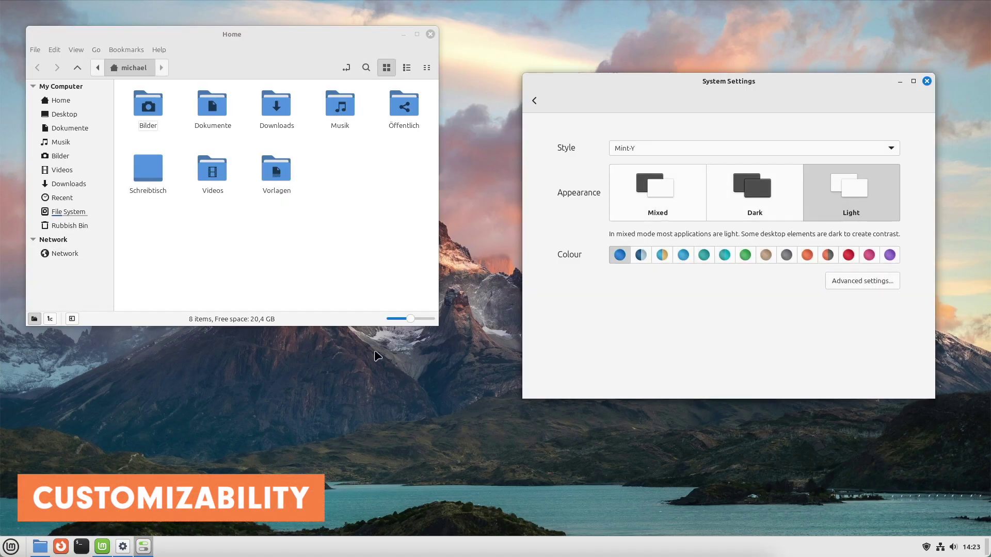
click(11, 546)
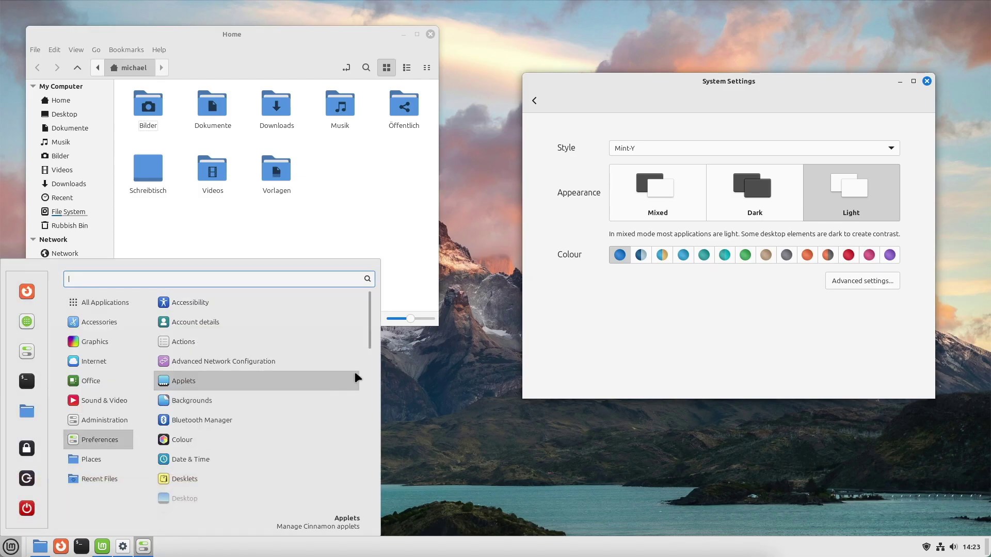
click(629, 193)
click(629, 190)
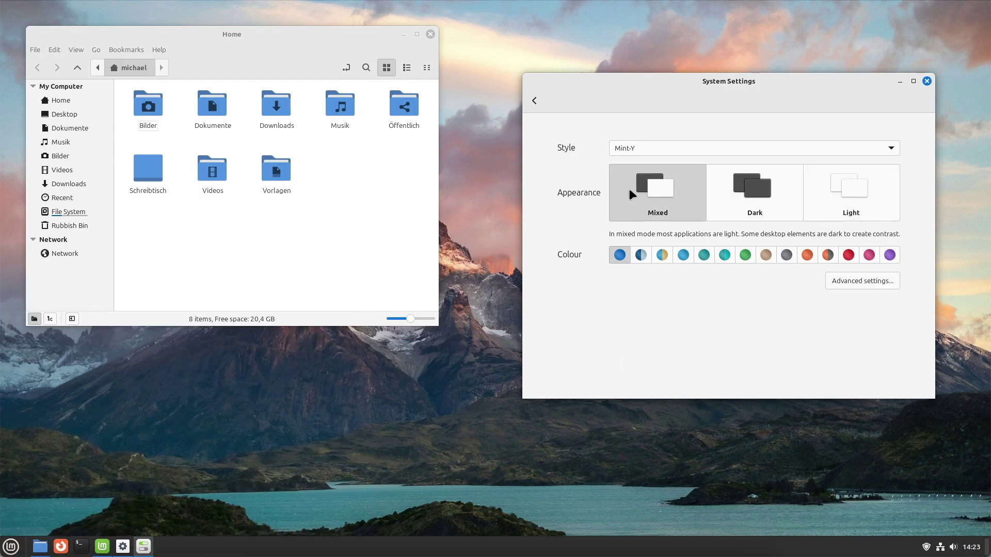
click(12, 547)
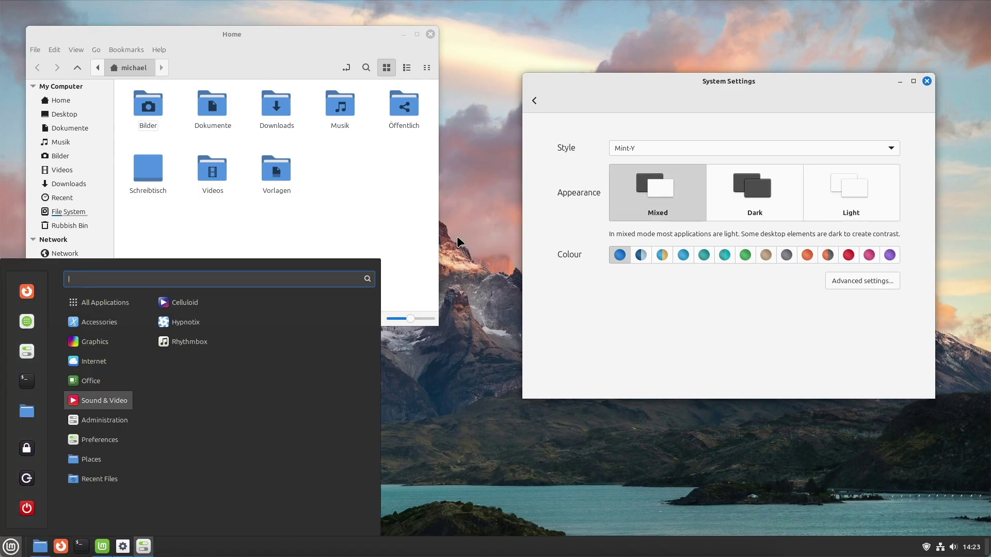
click(596, 328)
click(539, 98)
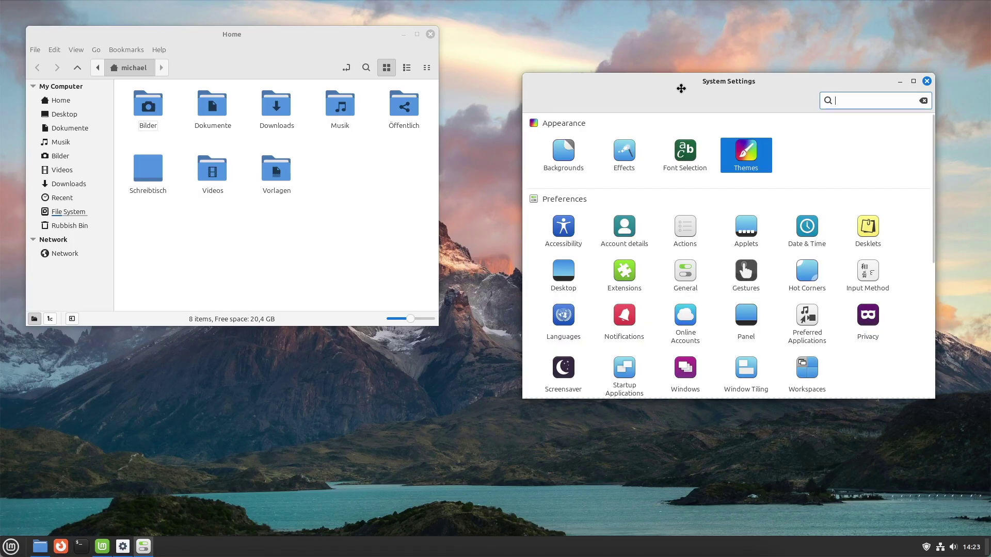
Move System Settings toward the centre and briefly view the Desklets and Extensions pages.
drag(681, 89, 469, 83)
click(660, 222)
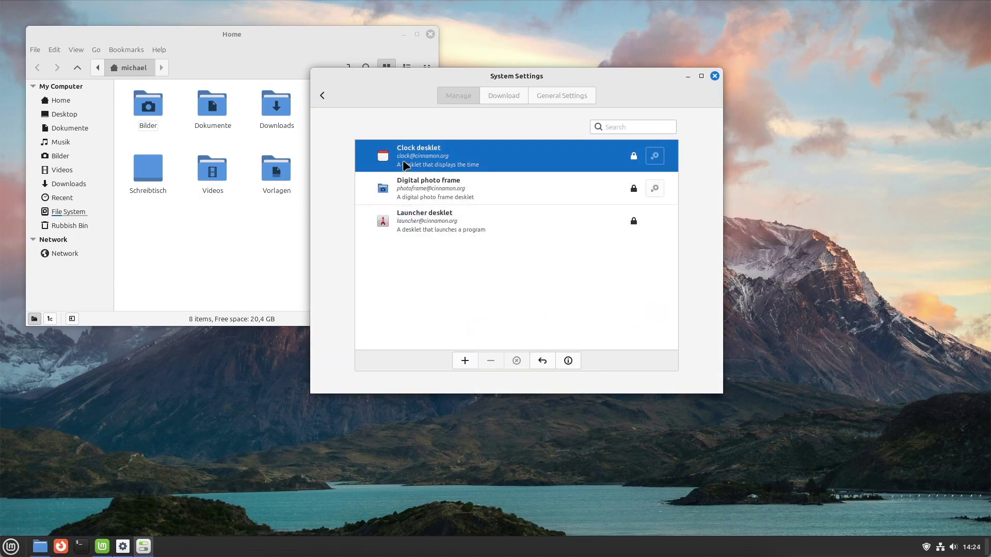
click(322, 96)
click(413, 269)
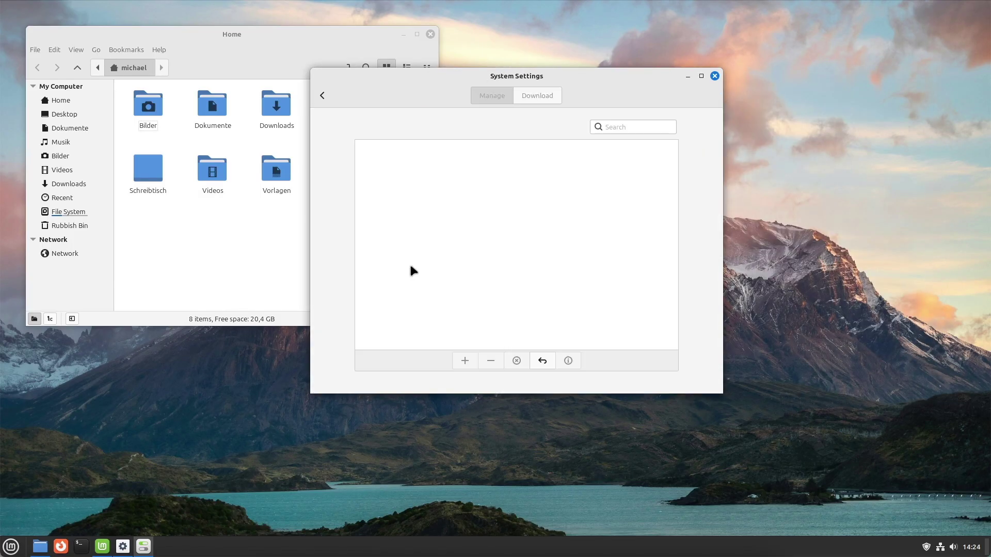
click(324, 97)
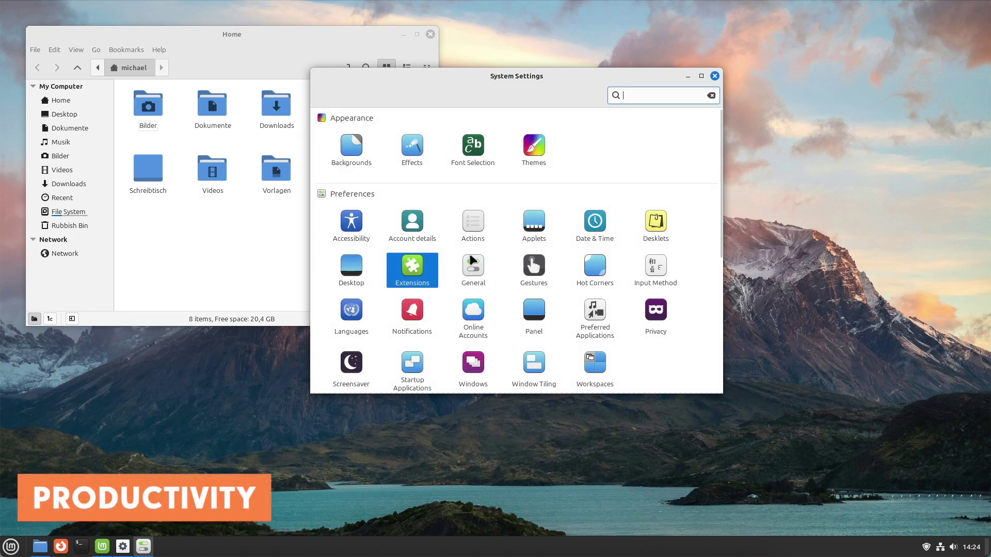
click(429, 264)
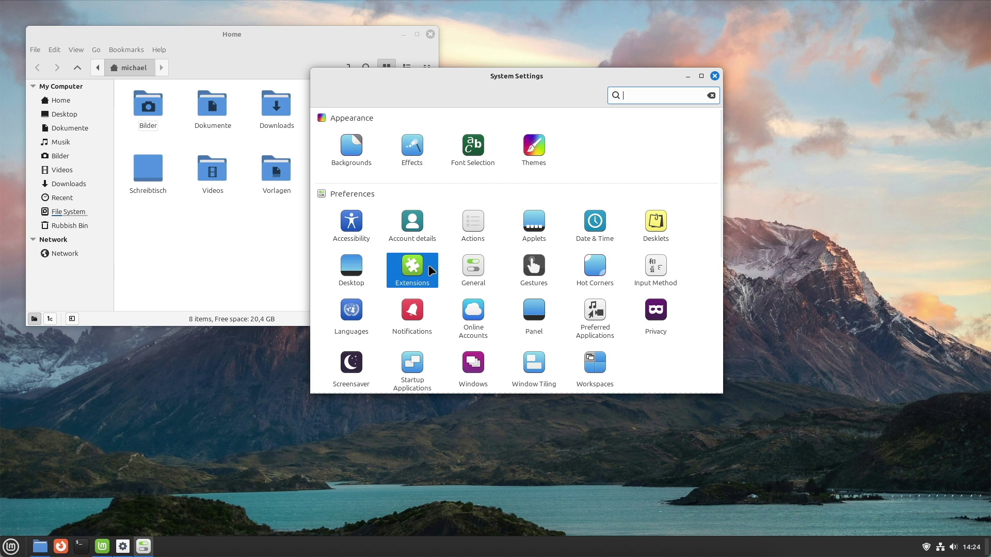
scroll(610, 259, down, 10)
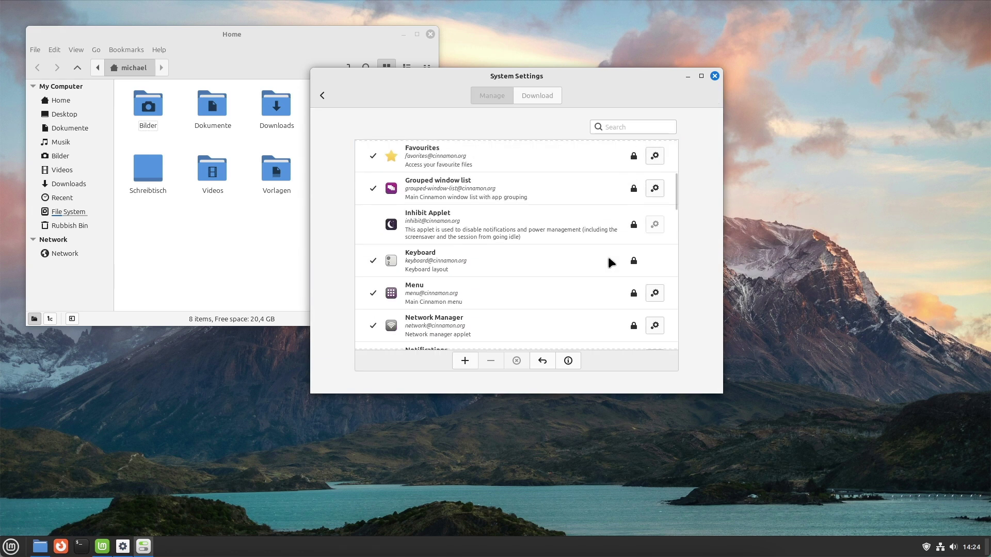
click(322, 96)
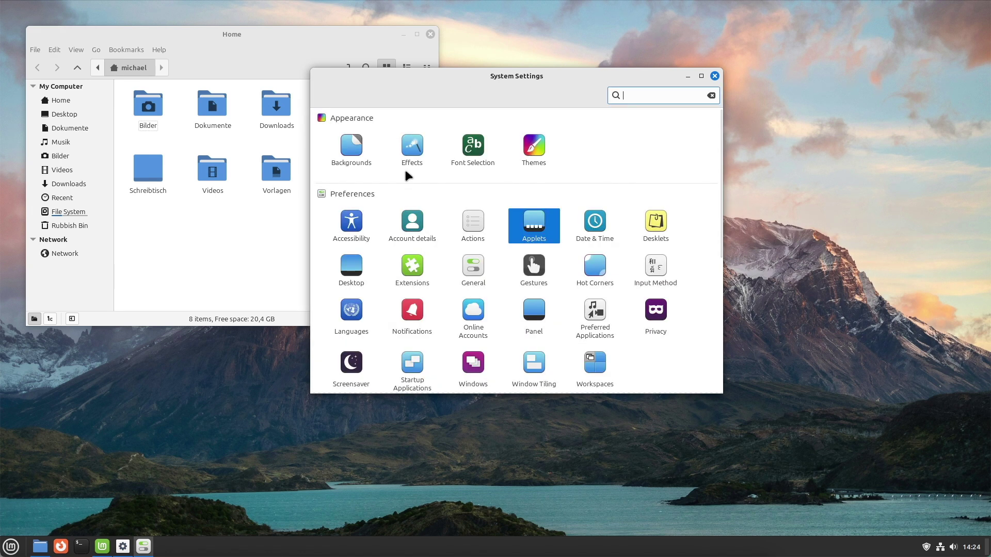
scroll(600, 272, down, 2)
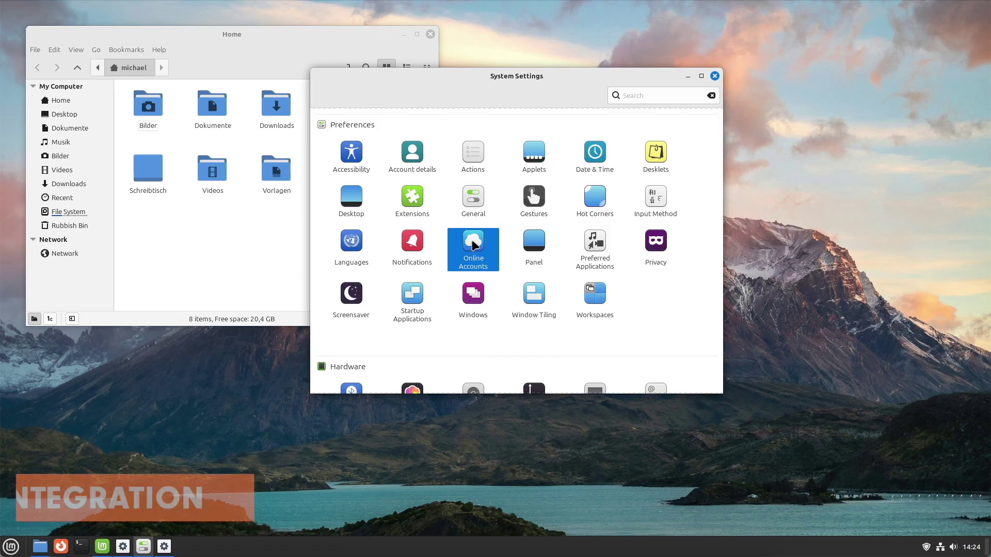
click(473, 245)
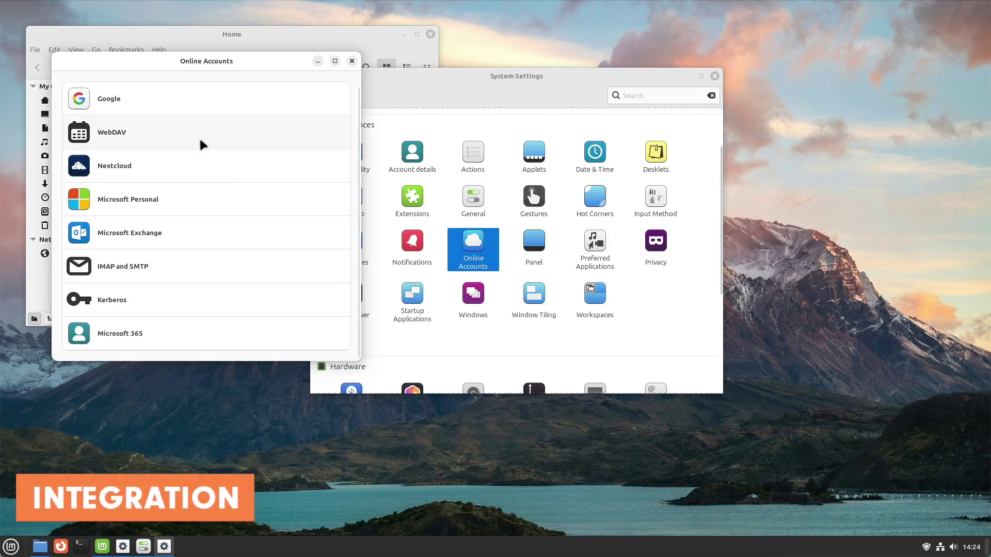
click(352, 61)
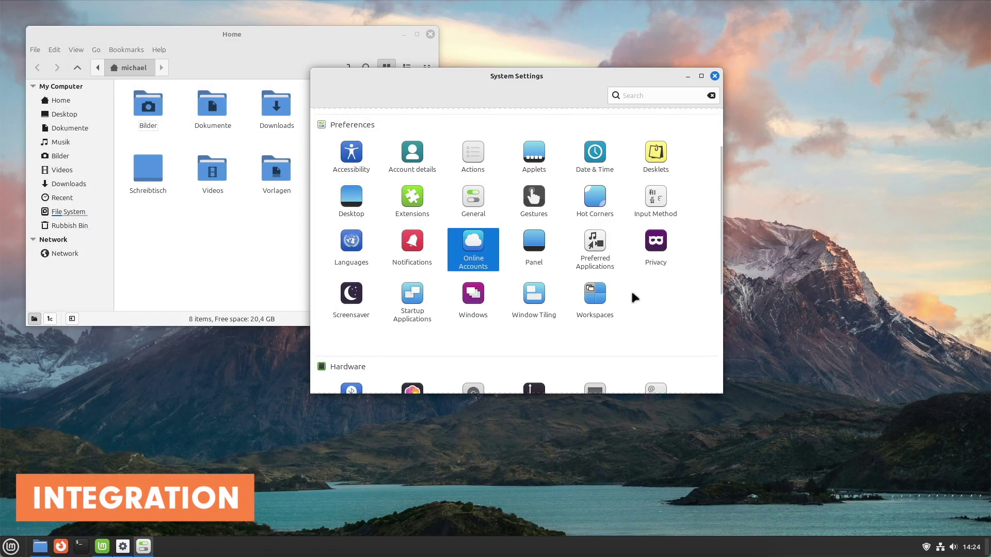
click(656, 243)
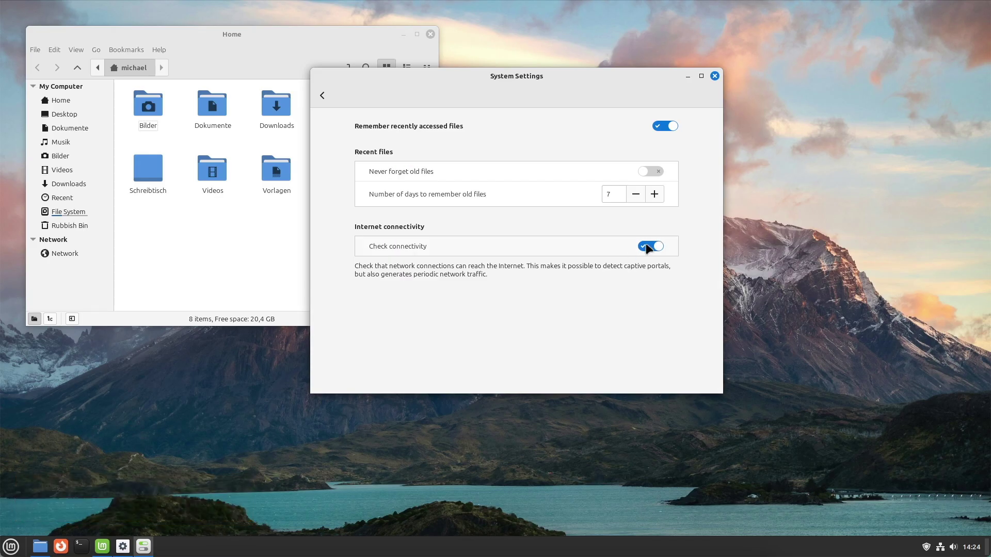
click(322, 98)
scroll(595, 328, down, 5)
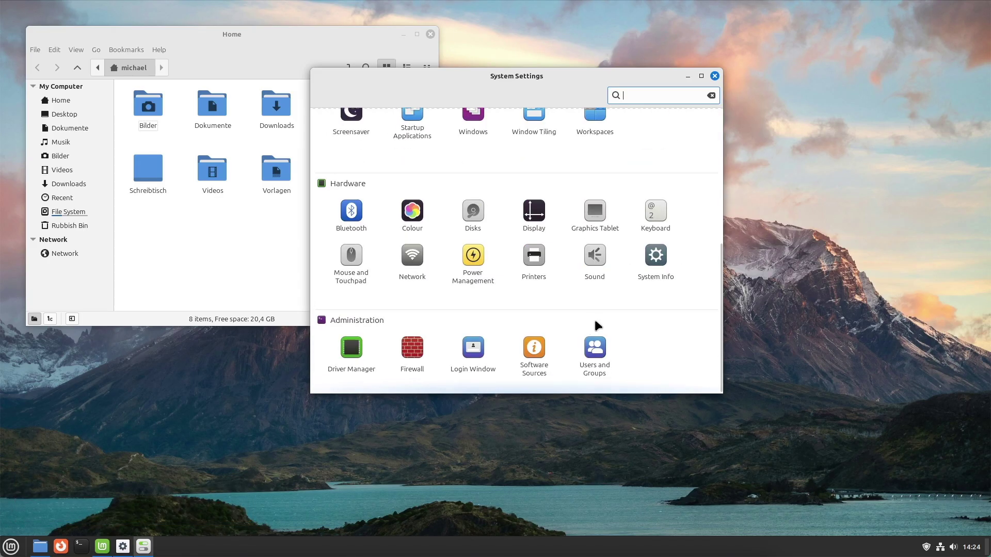
Untile the System Settings and Home windows and reposition System Settings to the right.
drag(475, 72, 981, 521)
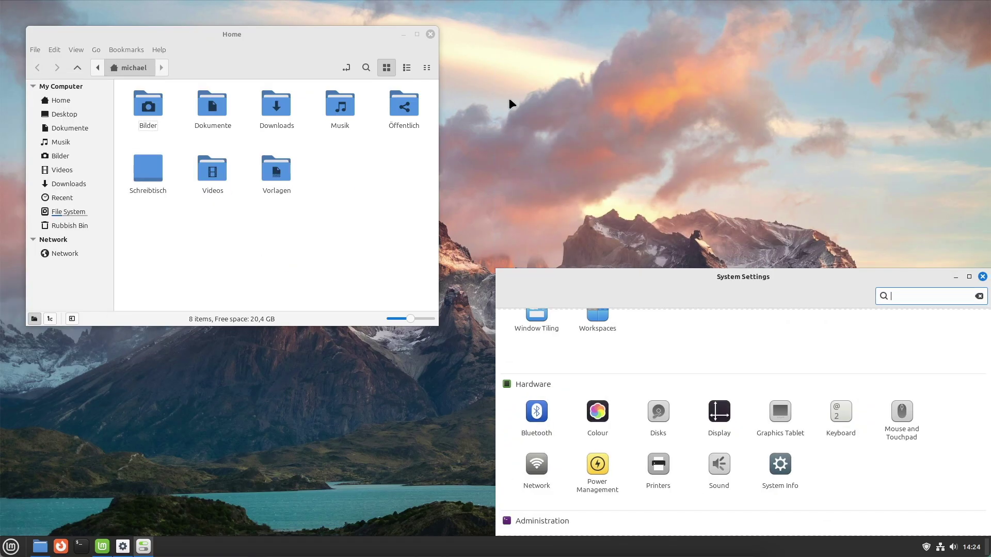
drag(248, 38, 979, 8)
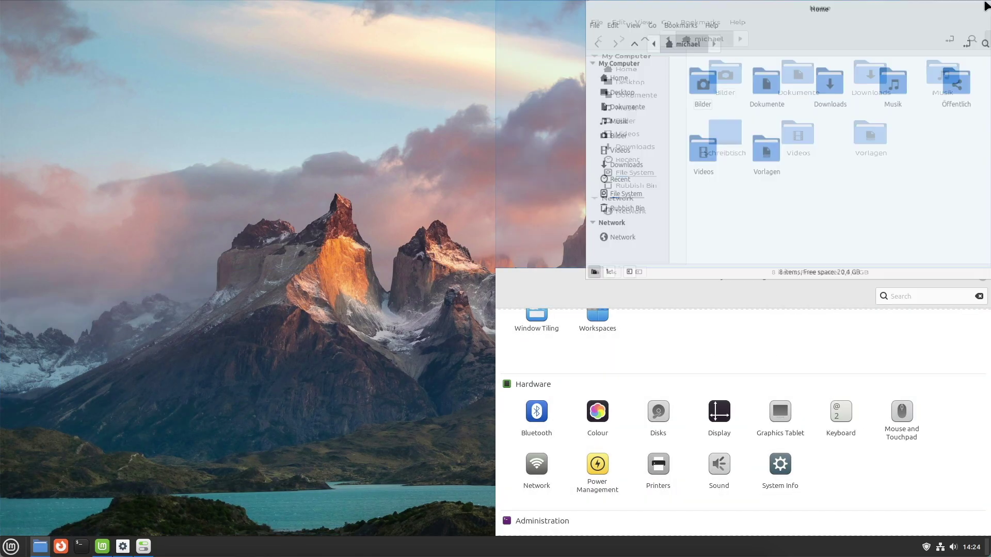
double_click(673, 9)
drag(666, 276, 387, 131)
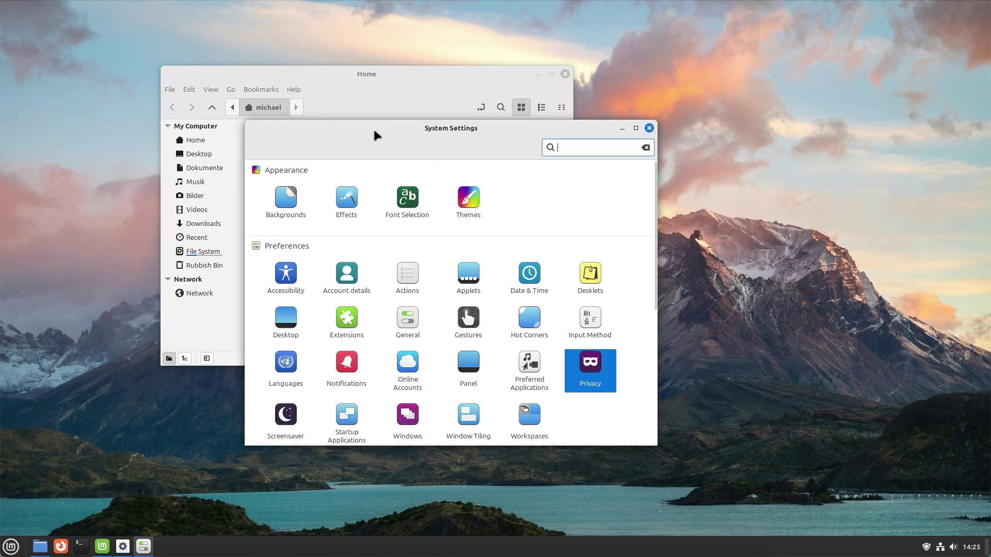
drag(373, 127, 563, 110)
Look at the Effects and Backgrounds wallpaper pages, then close System Settings and Home.
click(537, 195)
click(446, 130)
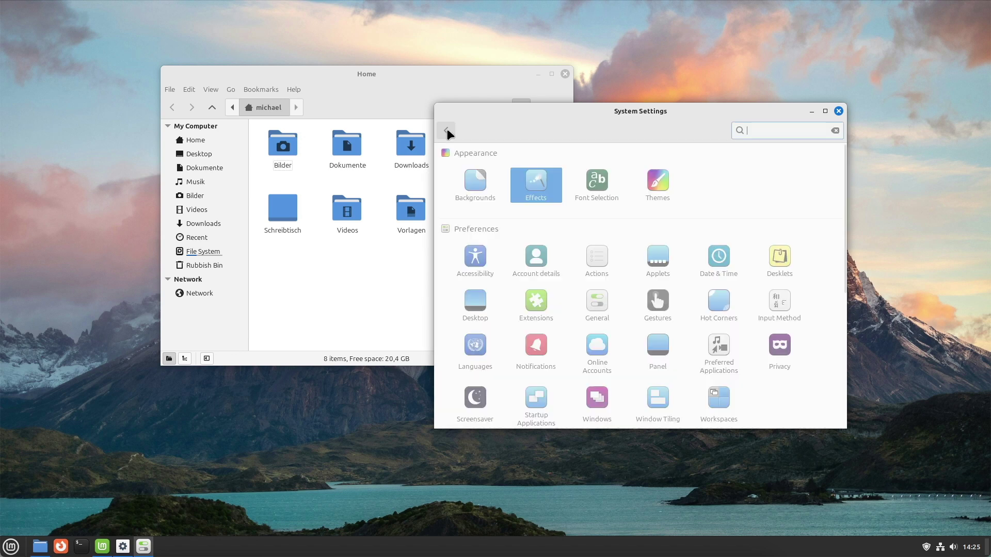
click(469, 179)
scroll(822, 279, down, 5)
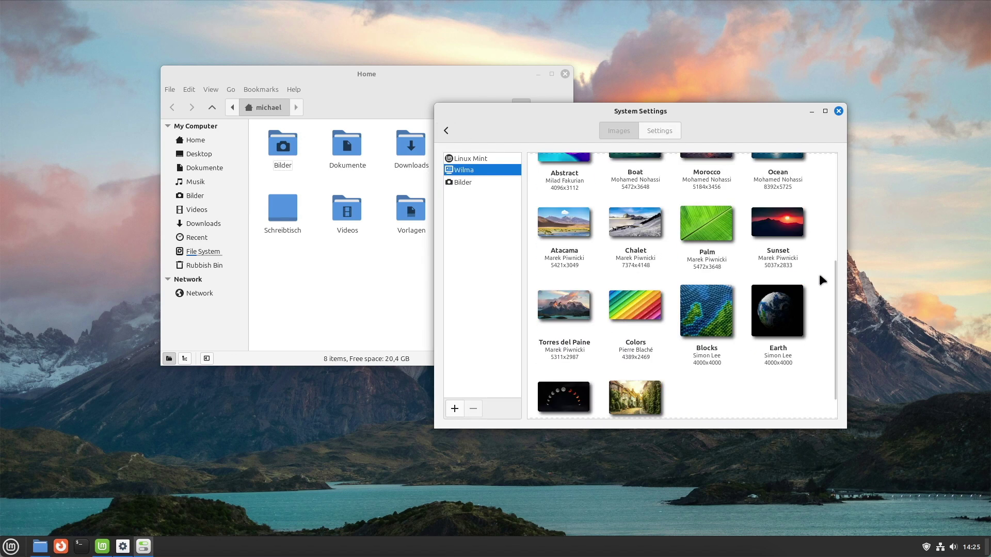
scroll(822, 279, up, 5)
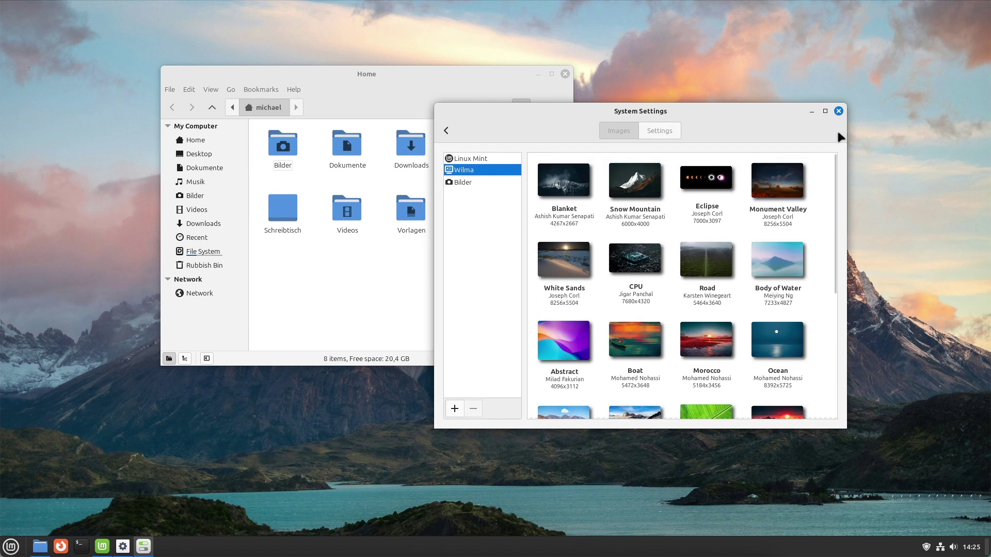
click(838, 111)
click(566, 74)
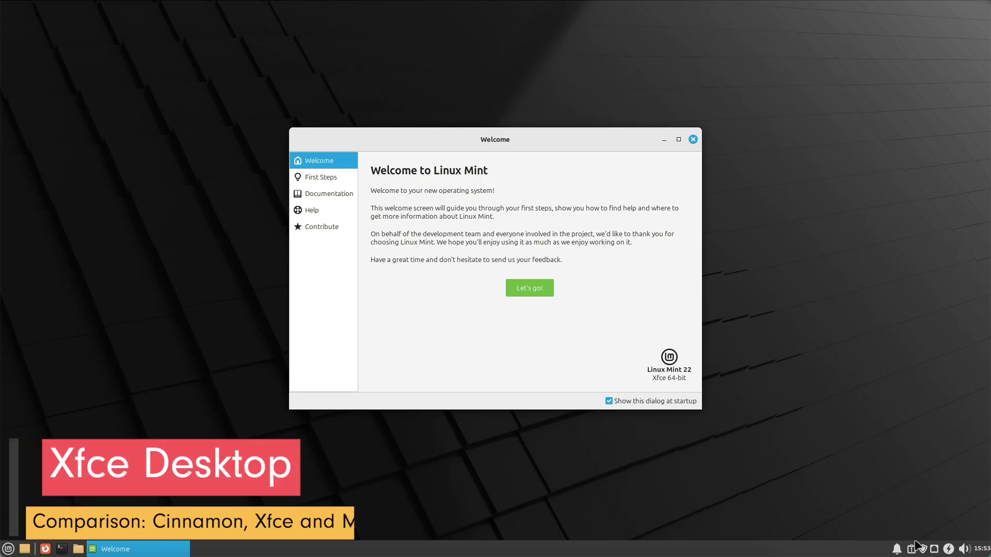
Refresh the Update Manager to confirm the system is current, then close it.
click(395, 172)
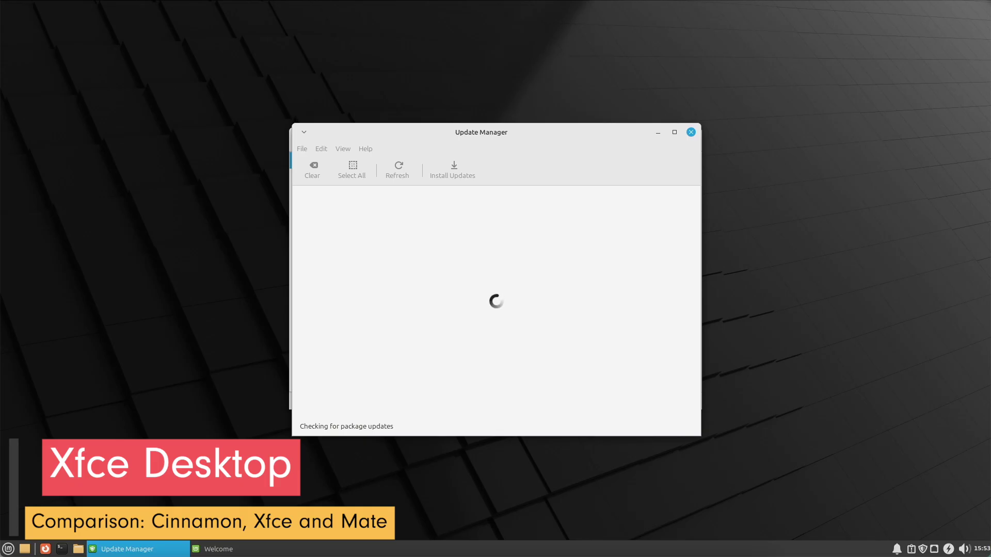
click(7, 549)
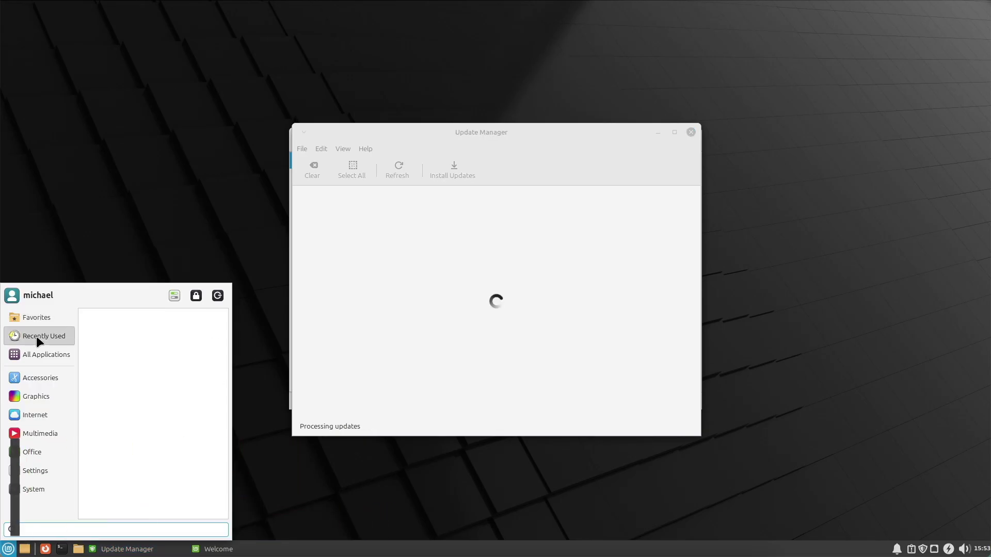
mouse_move(41, 469)
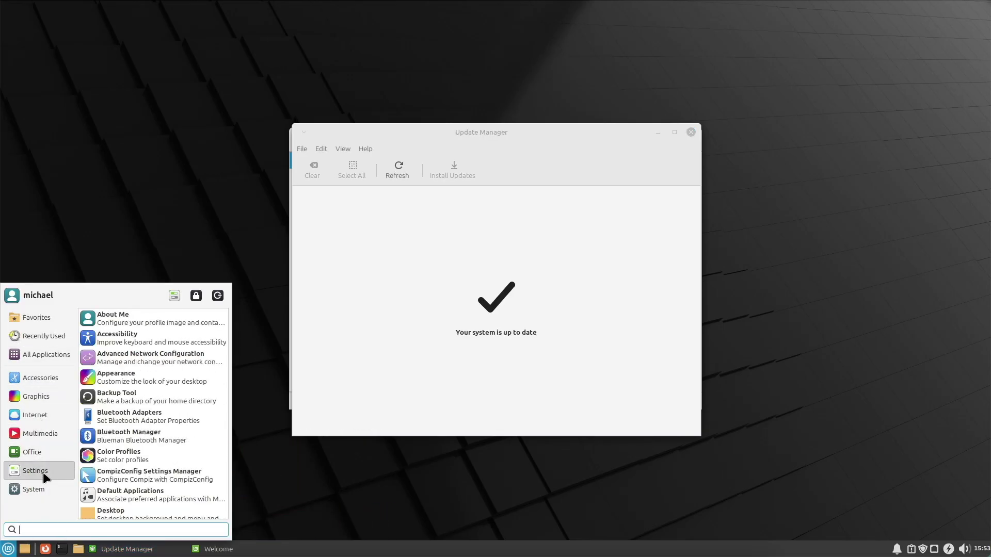
click(691, 132)
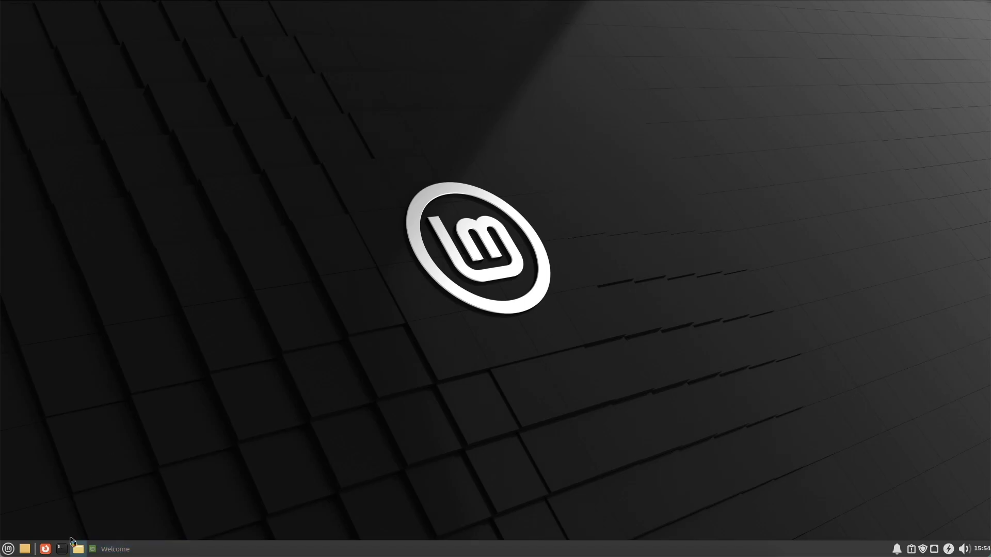
Open the Home folder in Thunar and the Settings Manager side by side, then Appearance.
click(76, 548)
click(8, 549)
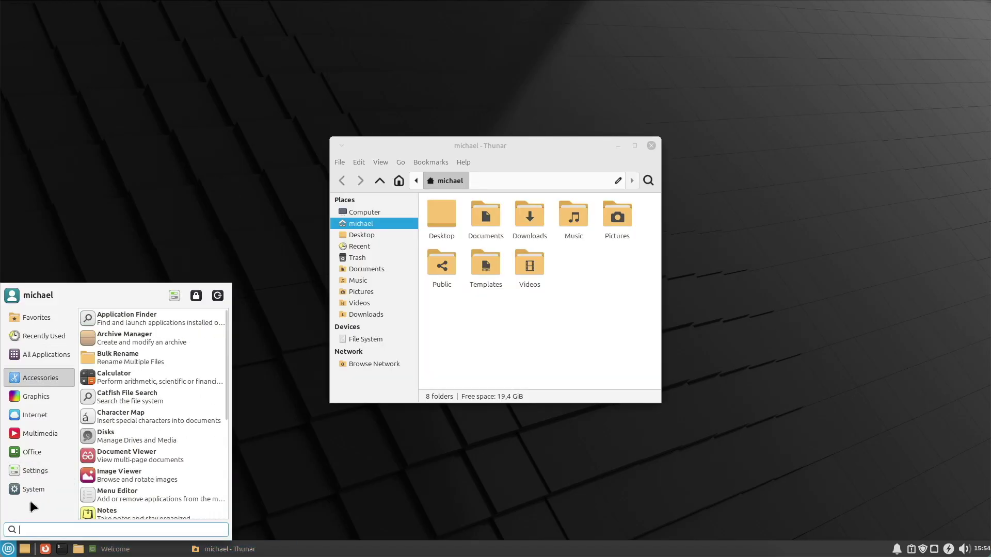
click(174, 295)
drag(462, 140, 302, 114)
click(655, 199)
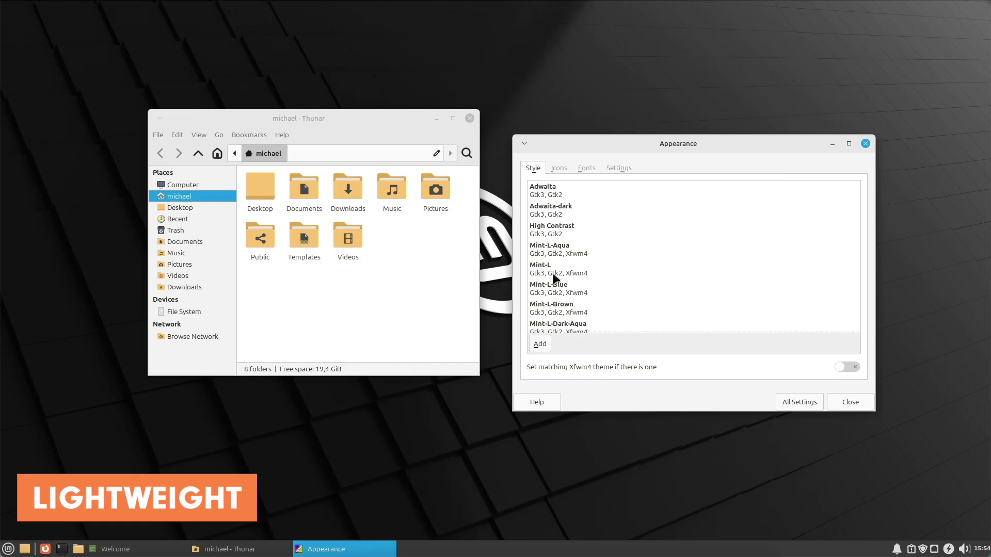
Cycle through Mint-L themes like Brown and Dark-Red, ending on a light blue theme.
click(551, 287)
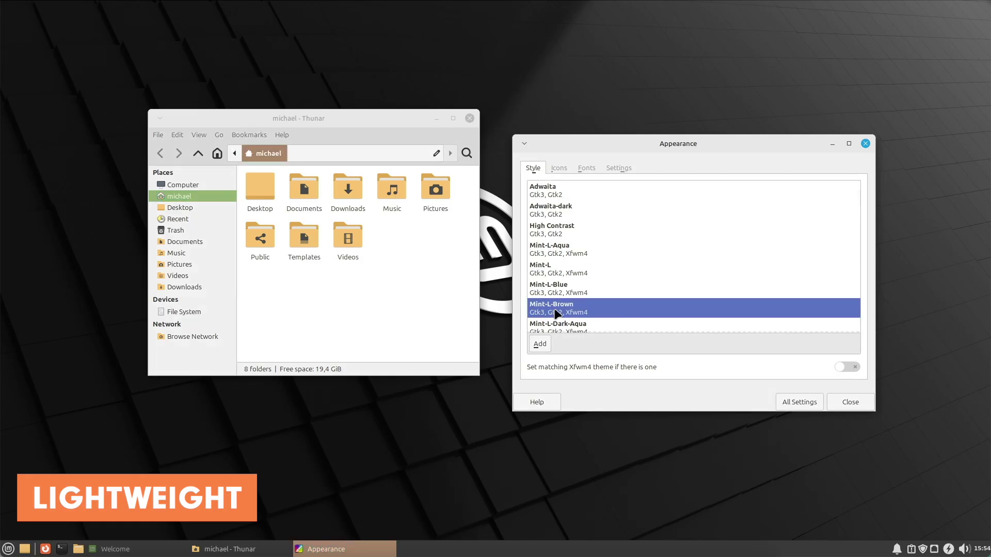
scroll(558, 289, down, 3)
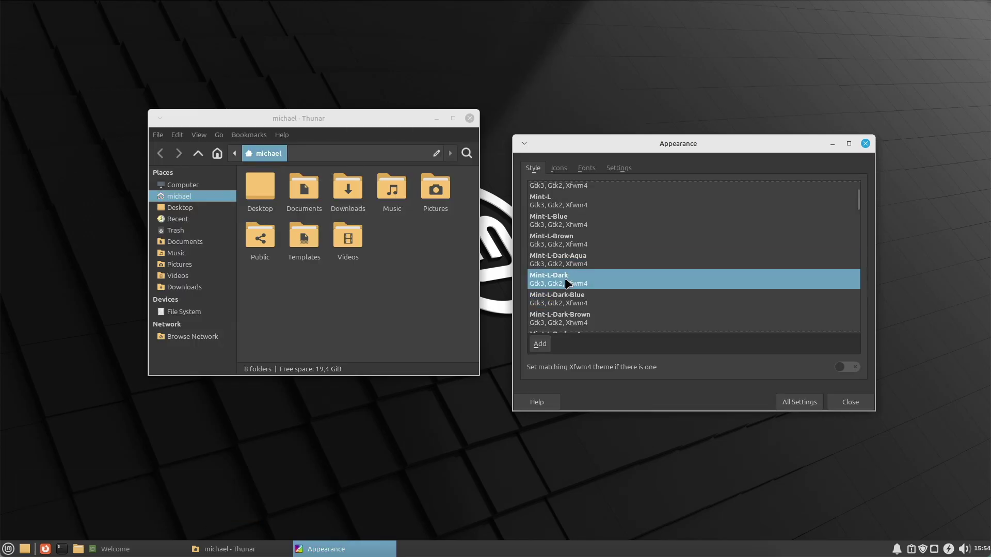
click(572, 273)
key(Down)
key(Down)
key(Down)
key(Down)
key(Down)
key(Down)
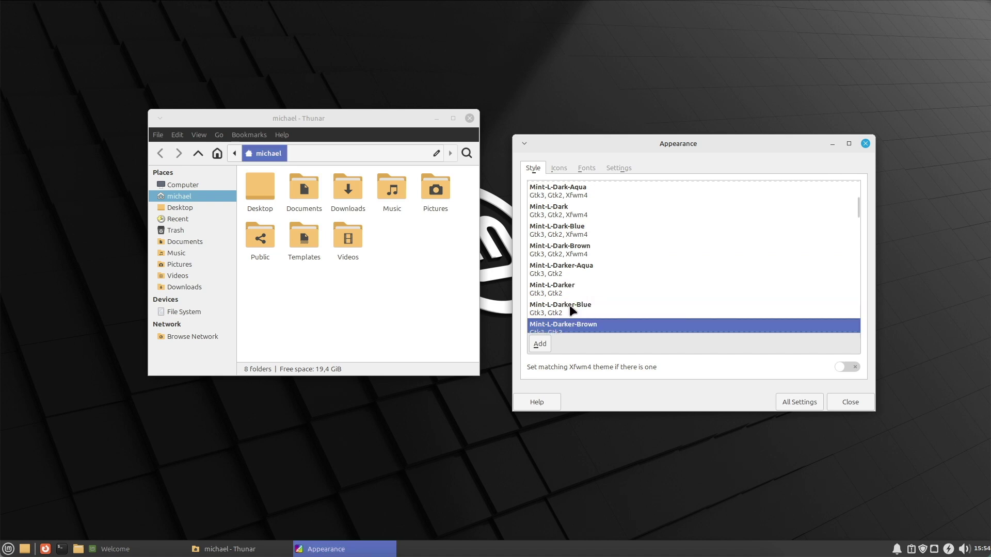
click(579, 275)
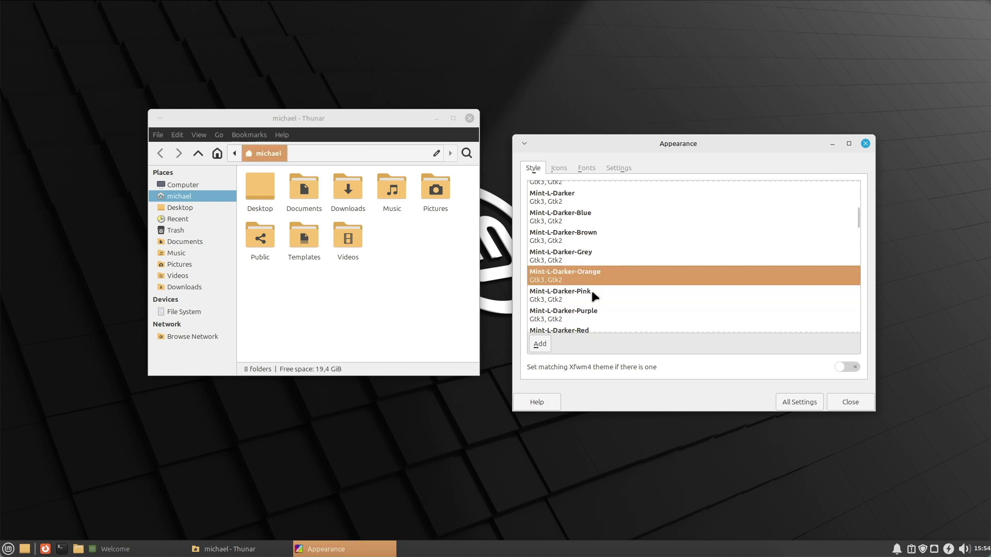
click(587, 312)
click(584, 287)
click(587, 292)
click(584, 290)
click(584, 290)
click(587, 292)
click(599, 292)
click(610, 293)
click(610, 292)
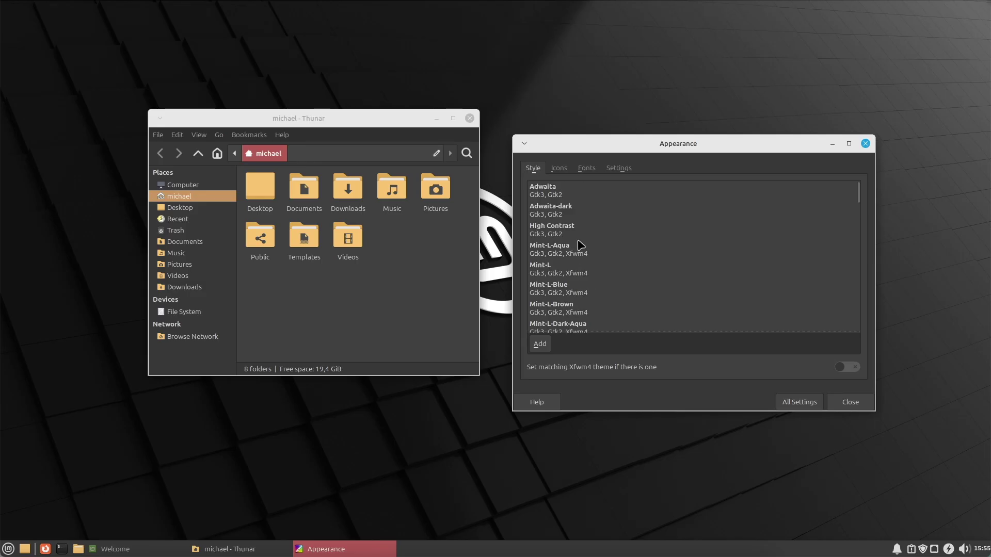
click(582, 248)
Browse the Icons, Fonts and Settings tabs of the Appearance dialog.
click(560, 168)
scroll(604, 280, down, 5)
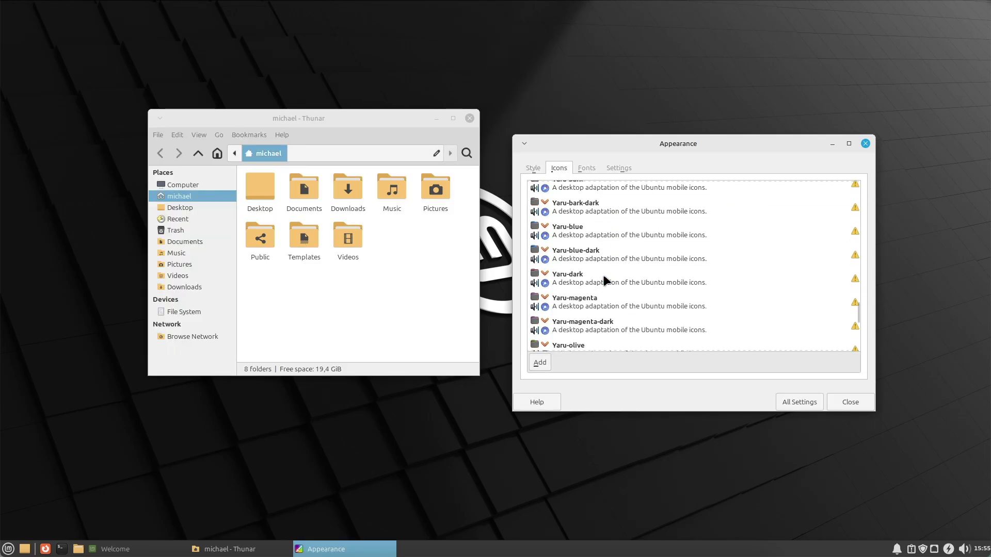
scroll(604, 281, up, 3)
click(586, 168)
click(619, 168)
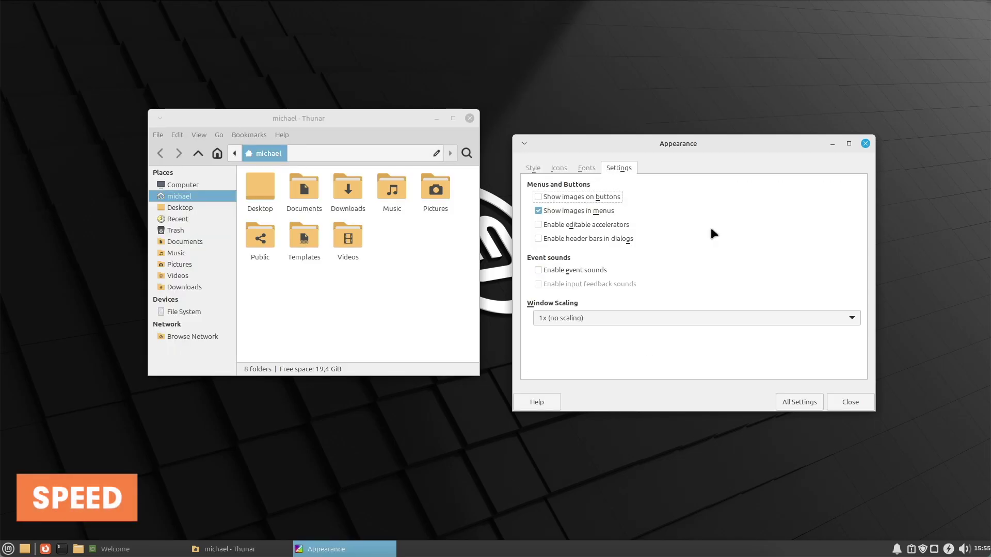
click(8, 548)
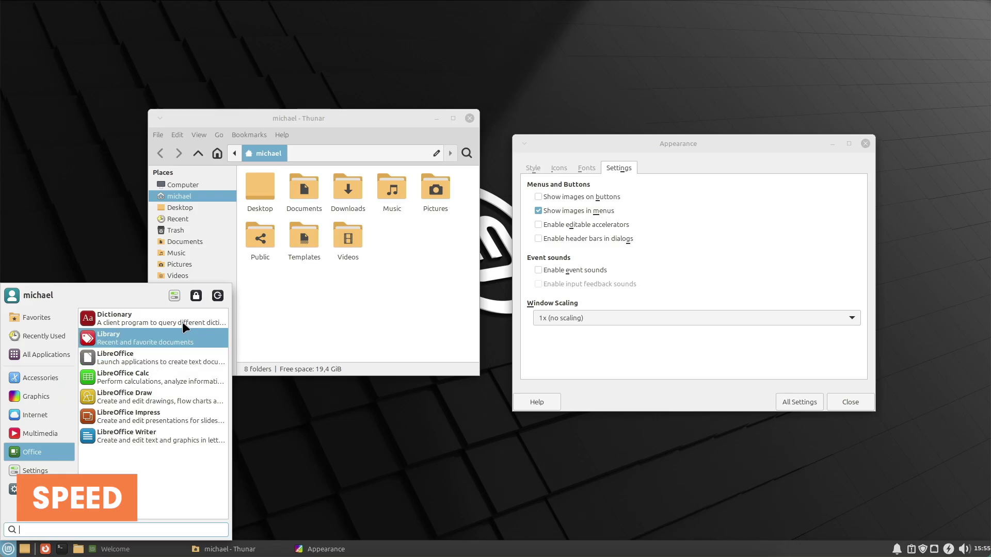
Return to the full Settings Manager and check Driver Manager, then close it.
click(635, 147)
click(799, 402)
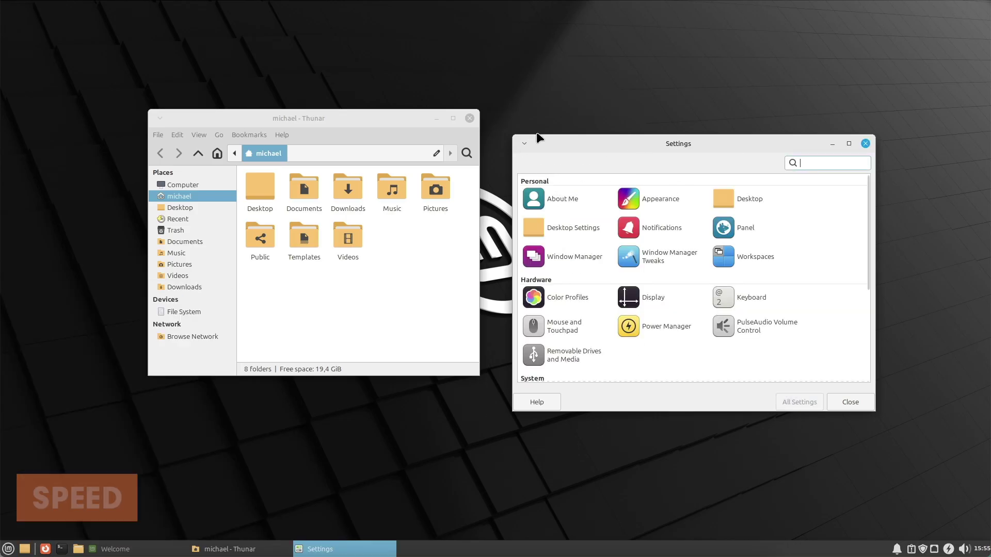
click(613, 263)
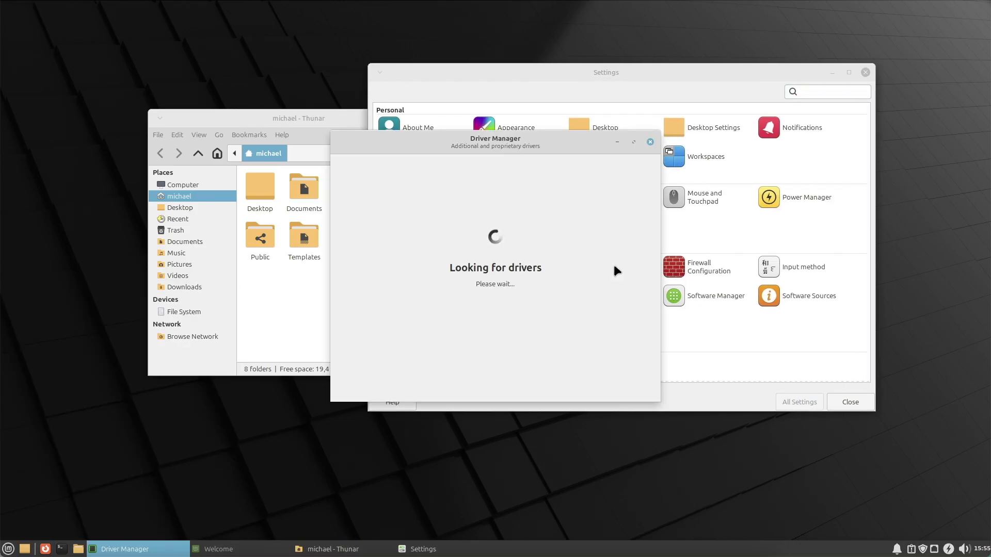
click(651, 141)
Browse Software Manager's Filezilla and Discord pages and its Preferences, then close it.
click(671, 293)
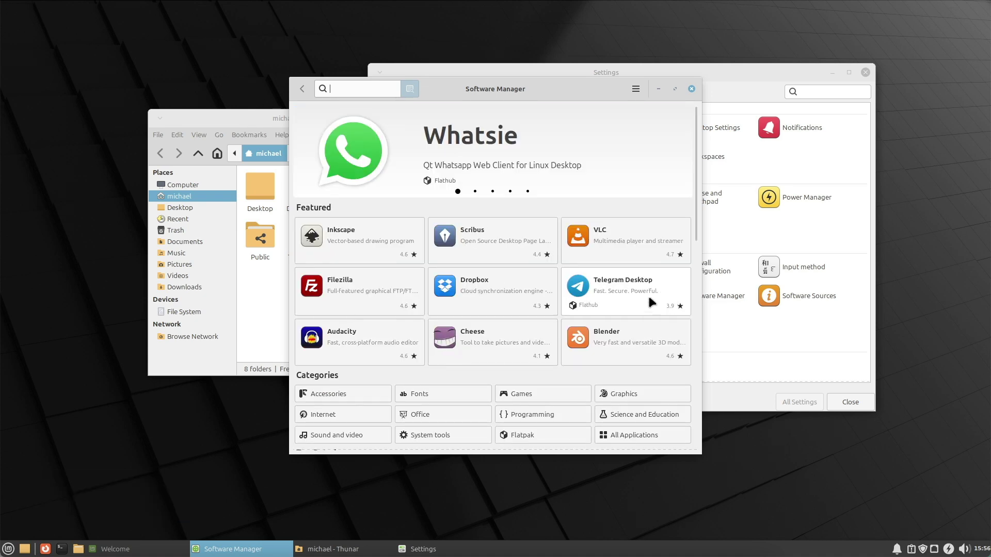
click(374, 290)
click(301, 88)
click(423, 144)
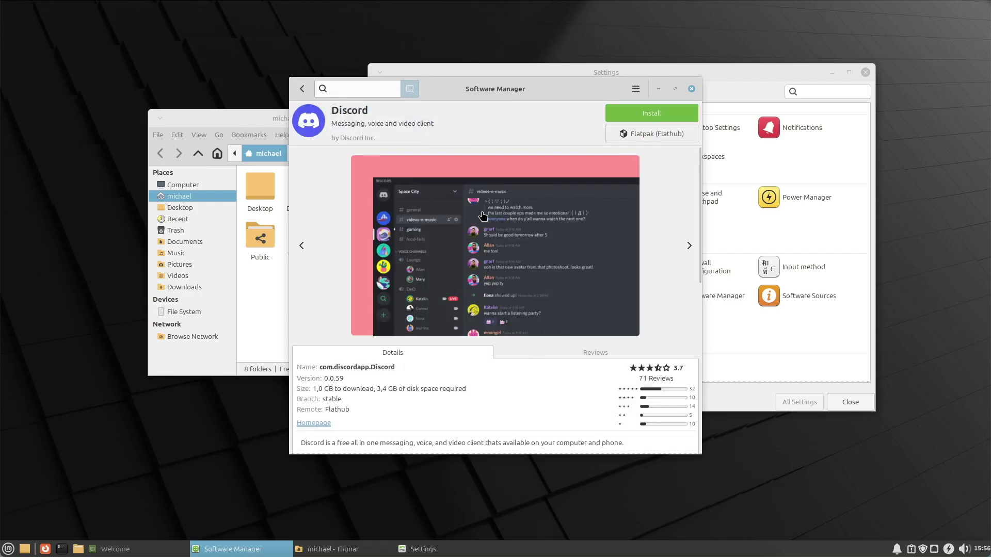
click(635, 89)
click(666, 129)
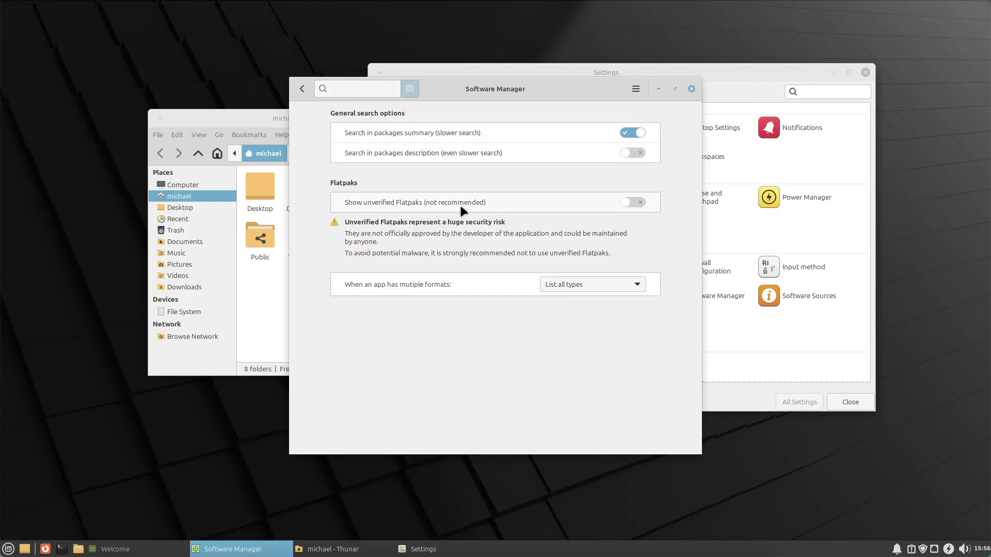
click(691, 89)
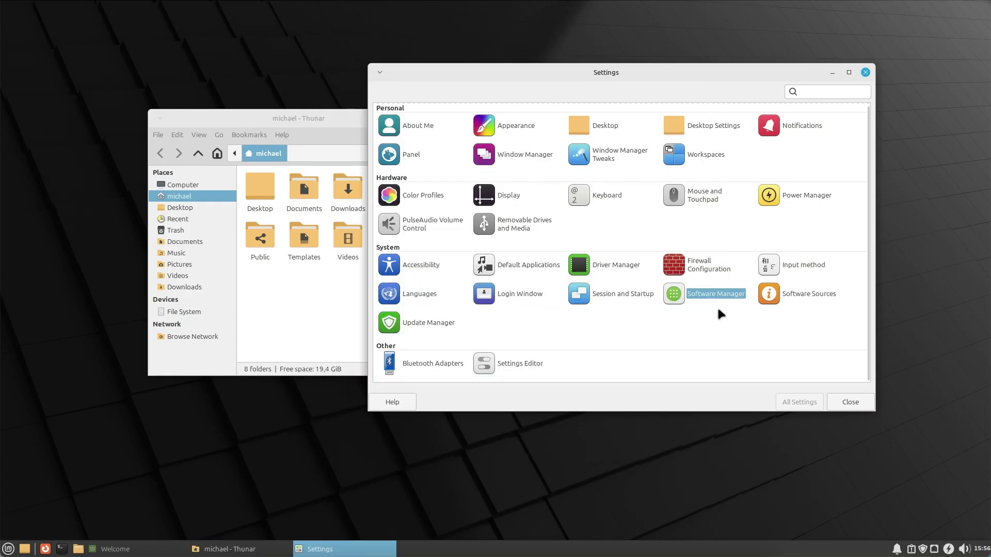
Look through the Window Manager Tweaks tabs, including workspace options, then return to settings.
scroll(717, 273, up, 1)
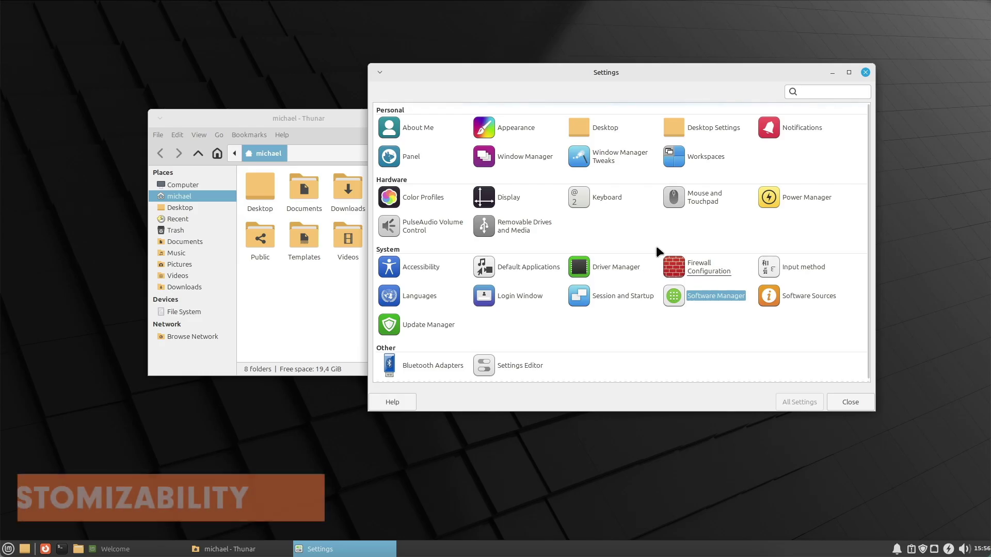
click(609, 159)
scroll(448, 96, down, 1)
click(511, 97)
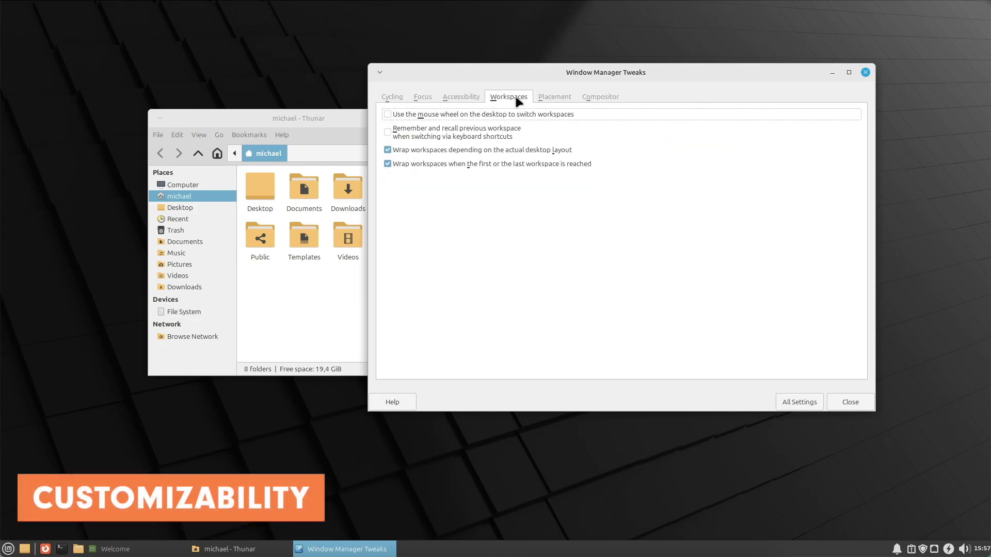
click(598, 97)
click(794, 405)
Switch the panel mode to vertical, then deskbar, then back to horizontal.
click(410, 159)
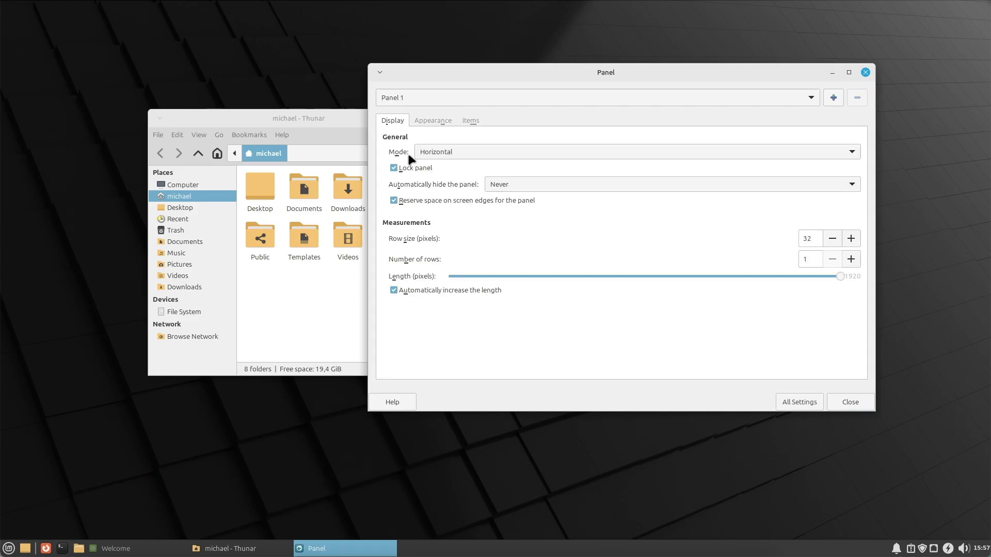
click(422, 149)
click(441, 164)
click(441, 162)
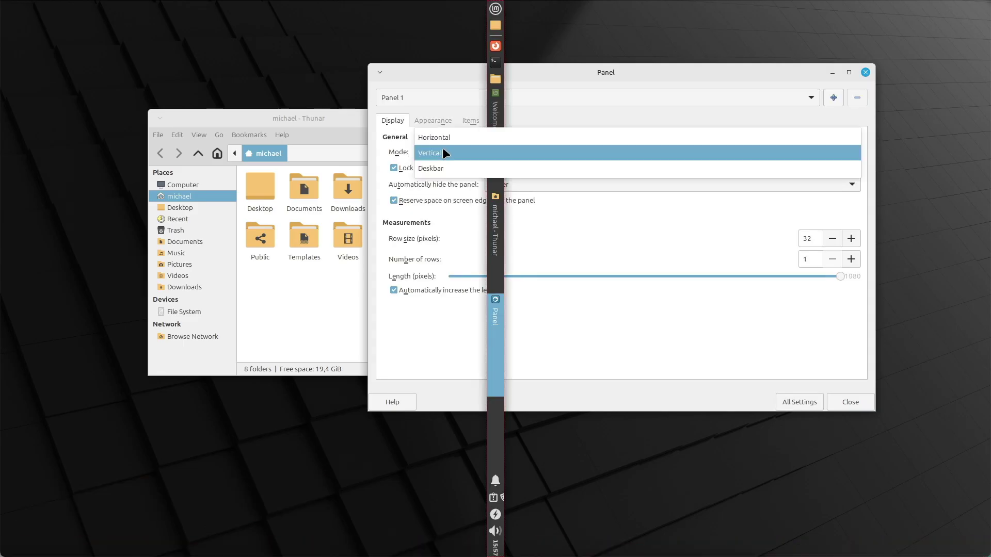
click(441, 155)
click(442, 152)
click(442, 121)
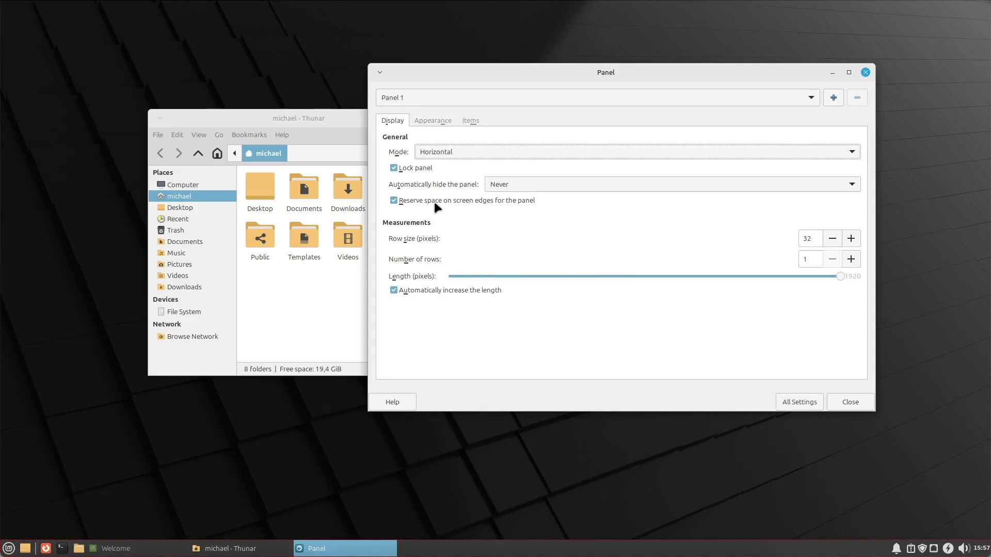
Try solid colour and image panel backgrounds, restore system style, adjust Enter opacity, view Items.
click(416, 119)
click(484, 191)
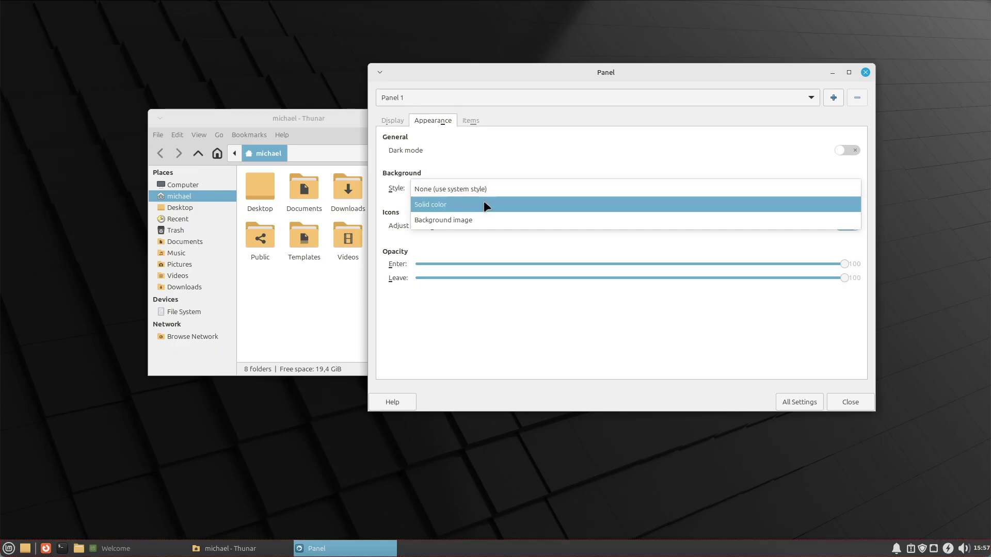
click(486, 204)
click(487, 192)
click(485, 204)
click(483, 190)
click(450, 160)
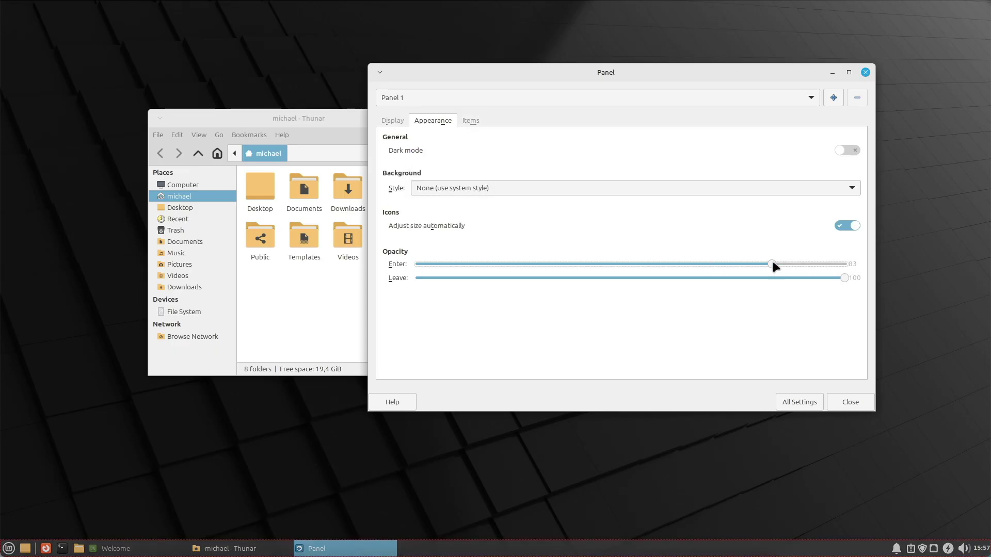
drag(774, 264, 914, 269)
click(470, 121)
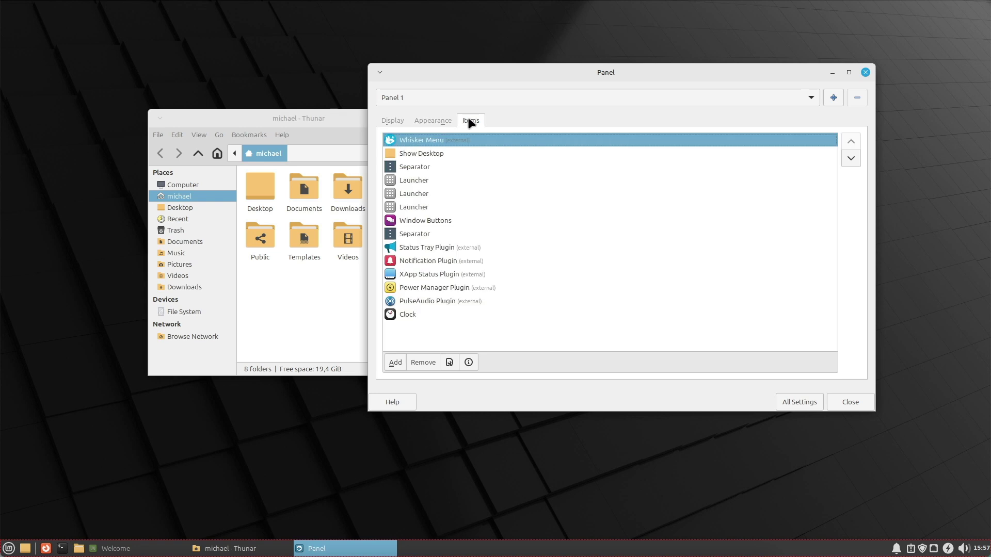
click(842, 402)
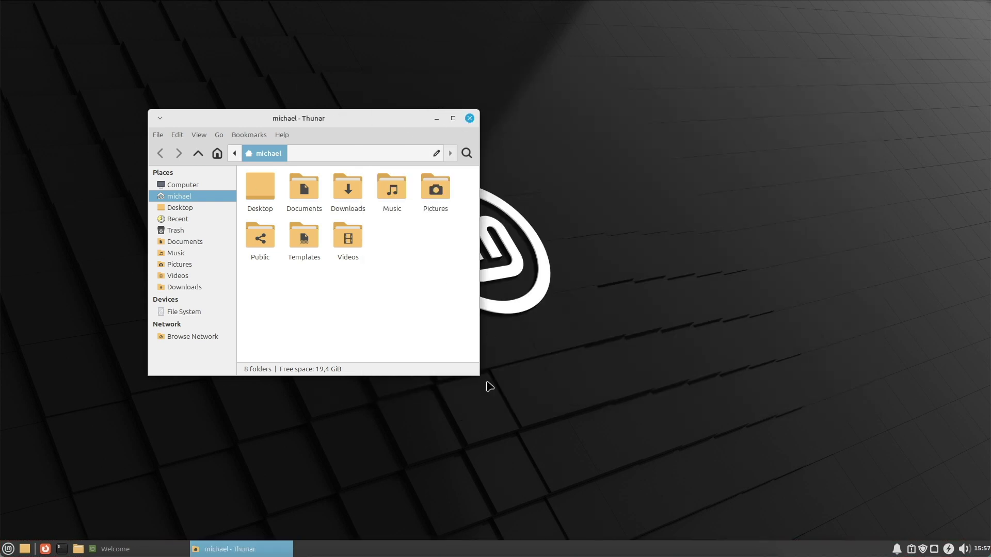
Enlarge the Thunar window and reveal the empty desktop with Ctrl+Alt+D.
drag(480, 377, 767, 489)
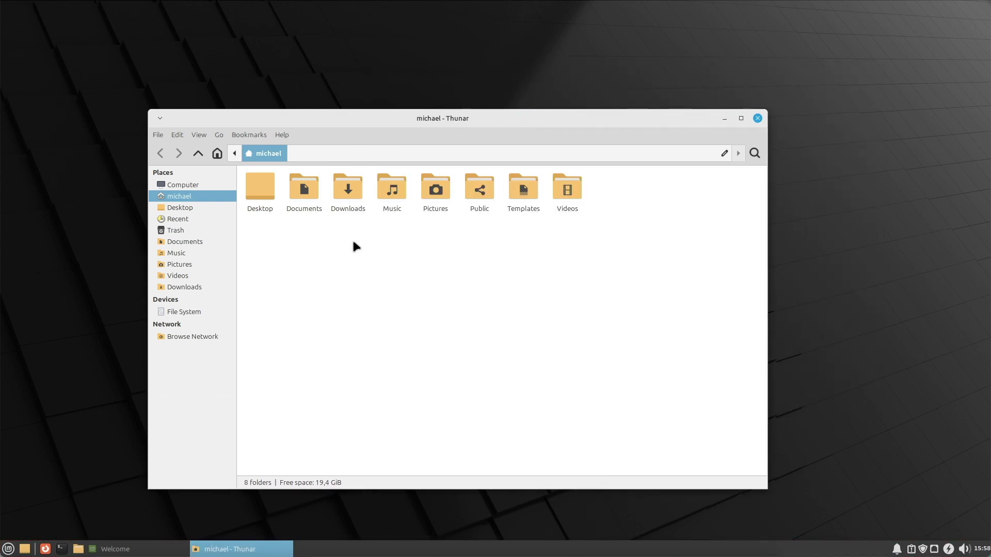
click(253, 134)
click(199, 135)
key(ctrl+alt+d)
Set the starry desert valley wallpaper in Desktop Settings, then start logging out.
right_click(532, 138)
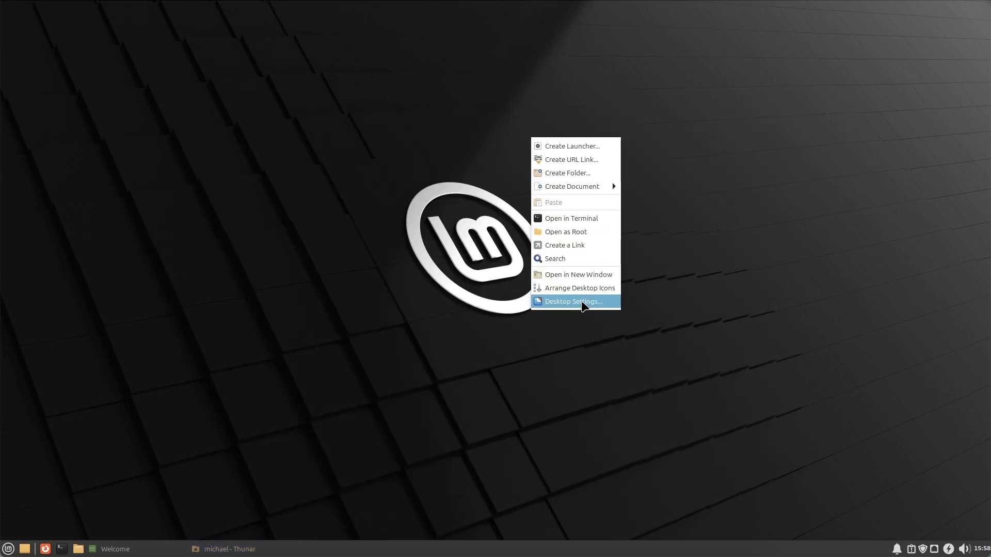
click(573, 302)
scroll(483, 253, down, 1)
click(415, 227)
click(451, 244)
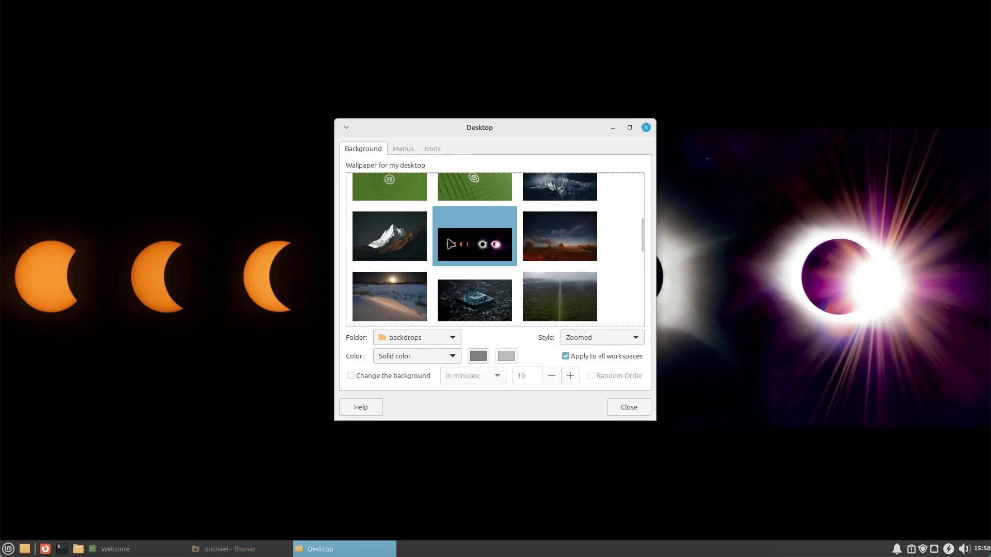
click(560, 236)
click(614, 128)
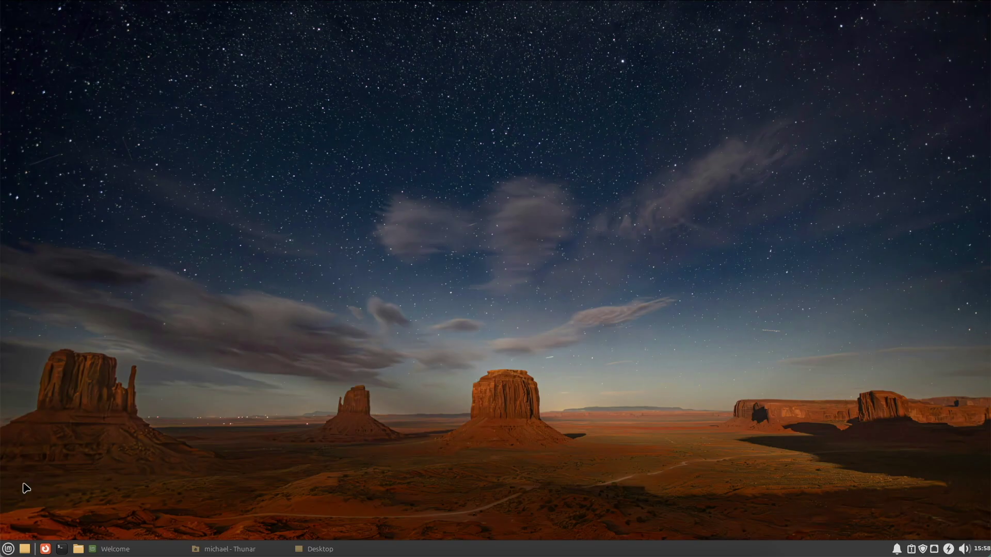
click(7, 549)
click(217, 294)
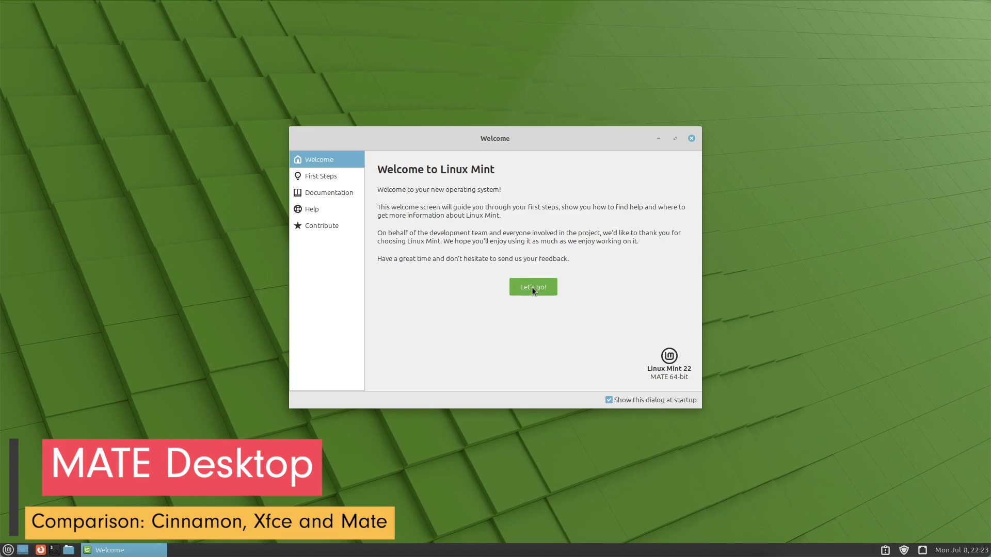
Launch Desktop Colors from Welcome's First Steps and open the Home folder on the right.
click(534, 287)
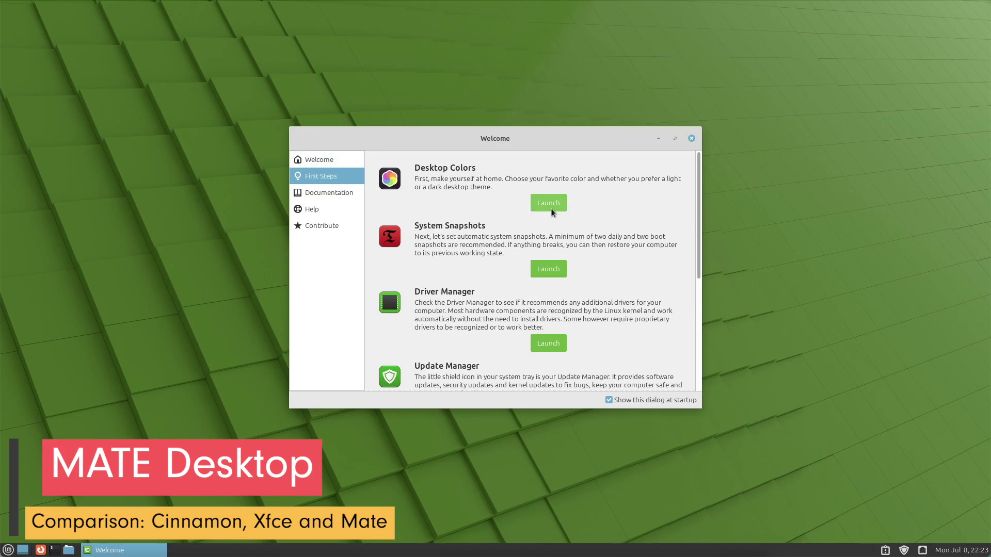
click(549, 207)
click(69, 550)
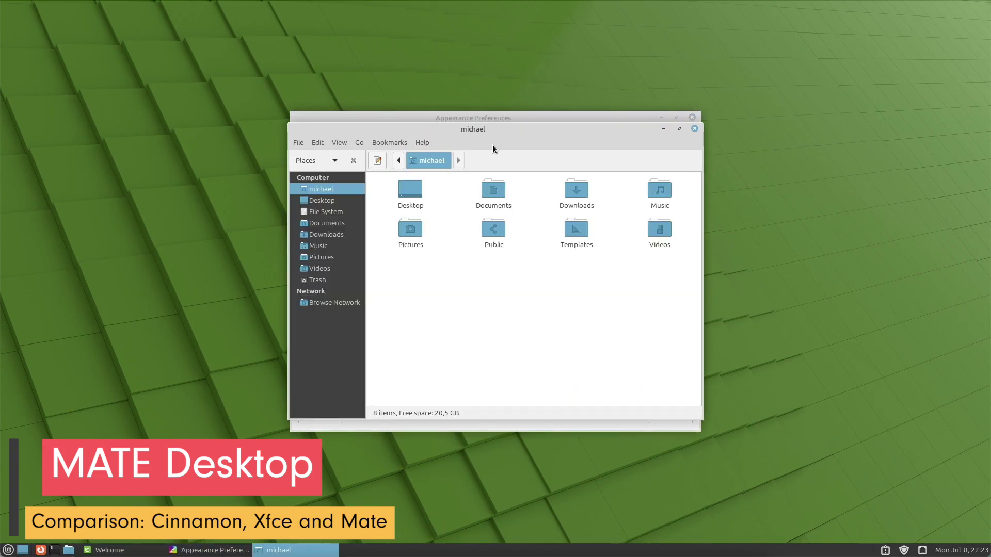
drag(571, 141, 832, 197)
click(8, 550)
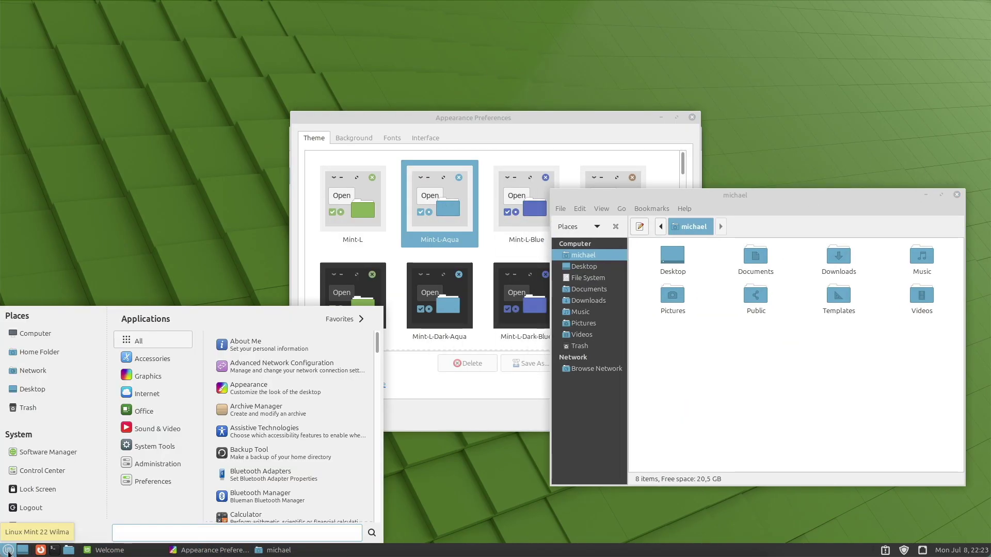
click(336, 182)
Switch to the Mint-L-Dark-Aqua theme, then back to Mint-L-Aqua.
click(432, 301)
click(7, 550)
click(133, 247)
click(521, 211)
Try desert and misty lake wallpapers, keep green, then close Appearance and the file manager.
click(353, 138)
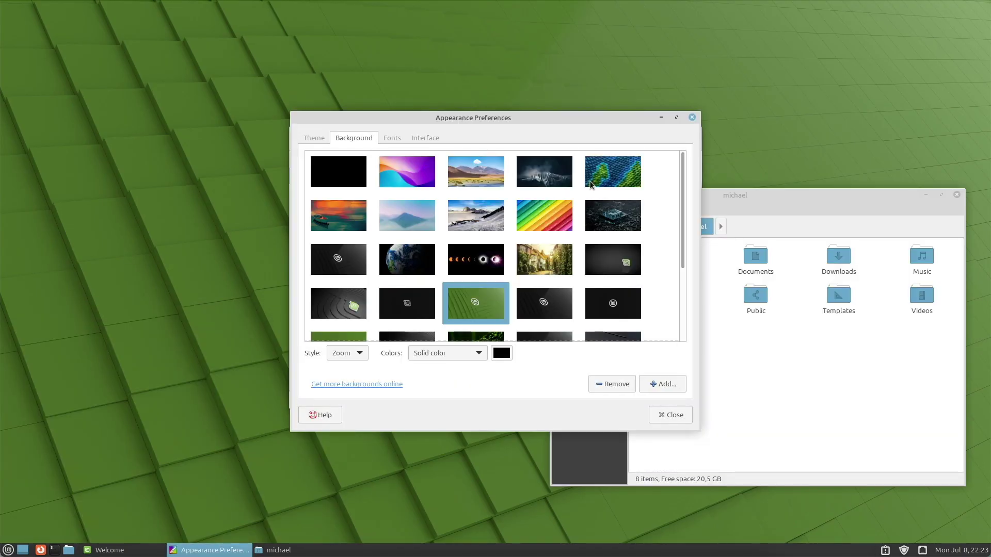
click(487, 175)
click(412, 219)
click(475, 303)
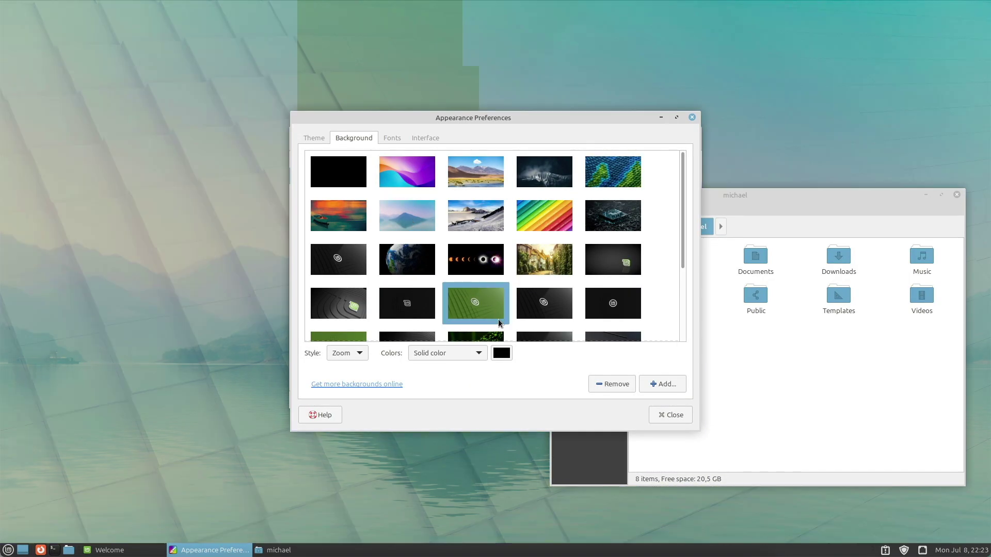
click(673, 415)
click(956, 196)
Check Driver Manager from First Steps, close it, then launch Update Manager.
click(546, 344)
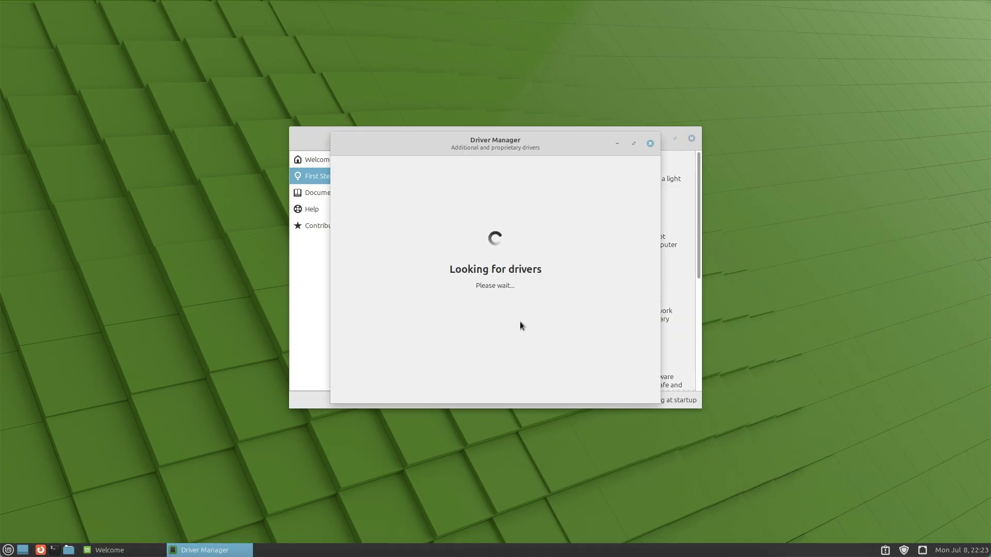
click(650, 143)
scroll(516, 294, down, 2)
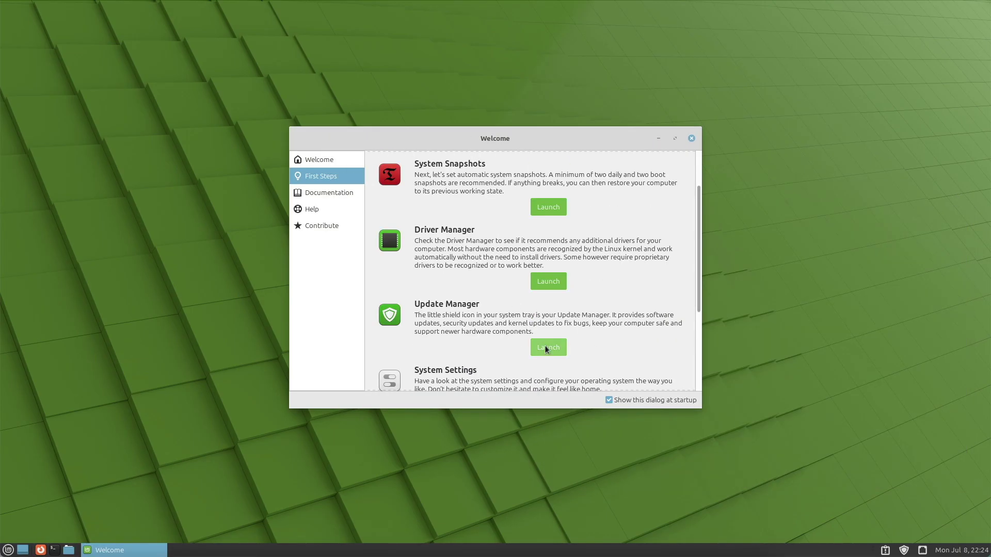
click(547, 348)
Close the Update Manager and open the MATE Control Center.
click(766, 187)
scroll(612, 261, down, 2)
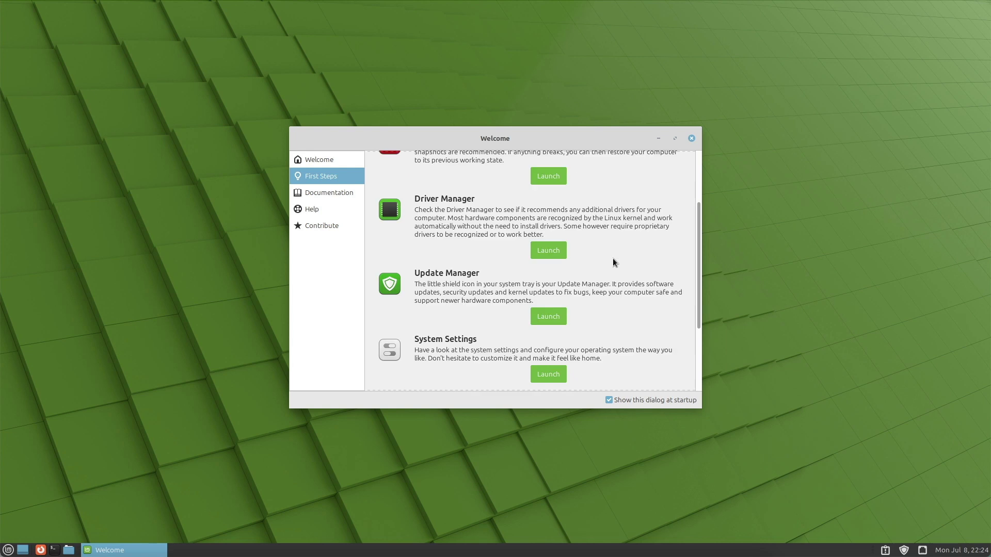
click(548, 373)
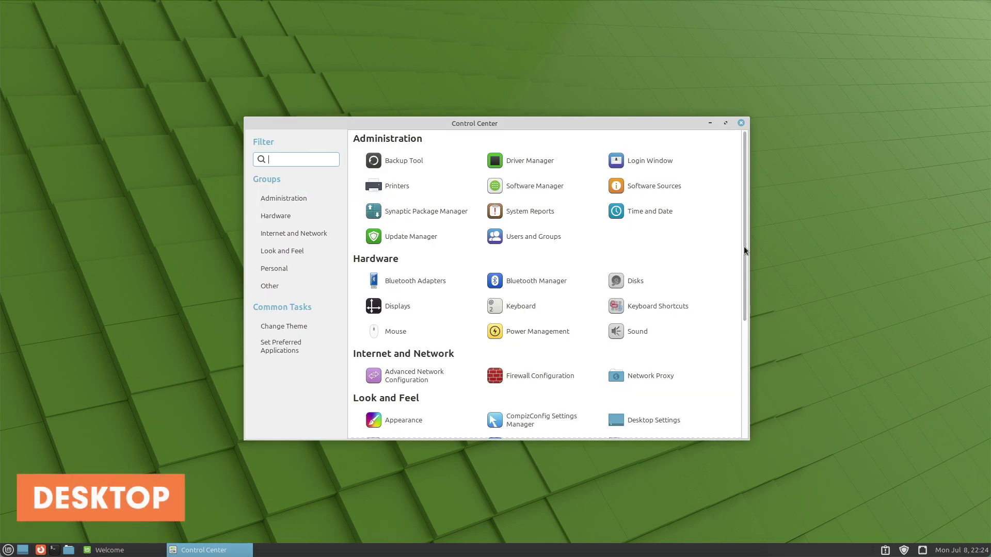
Launch the Software Manager, view its Preferences, then close it.
click(527, 186)
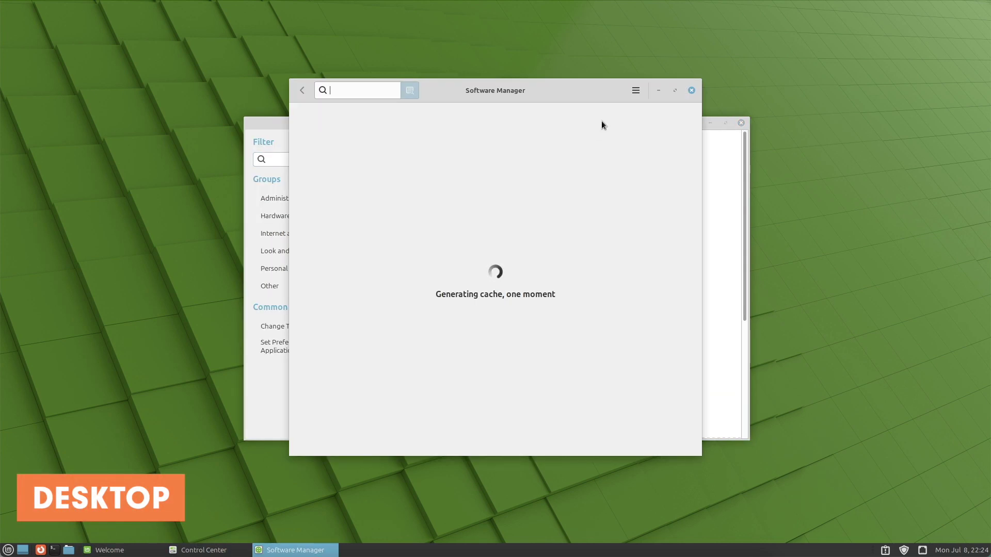
click(635, 91)
click(659, 137)
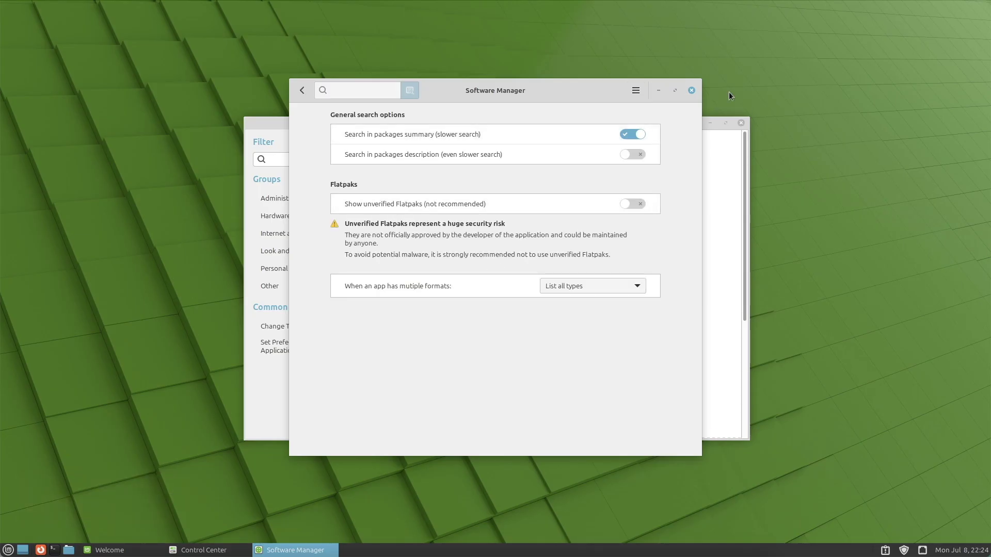
click(691, 90)
Reopen Software Manager from the applications menu, view Discord's page, then close it.
right_click(16, 549)
click(10, 549)
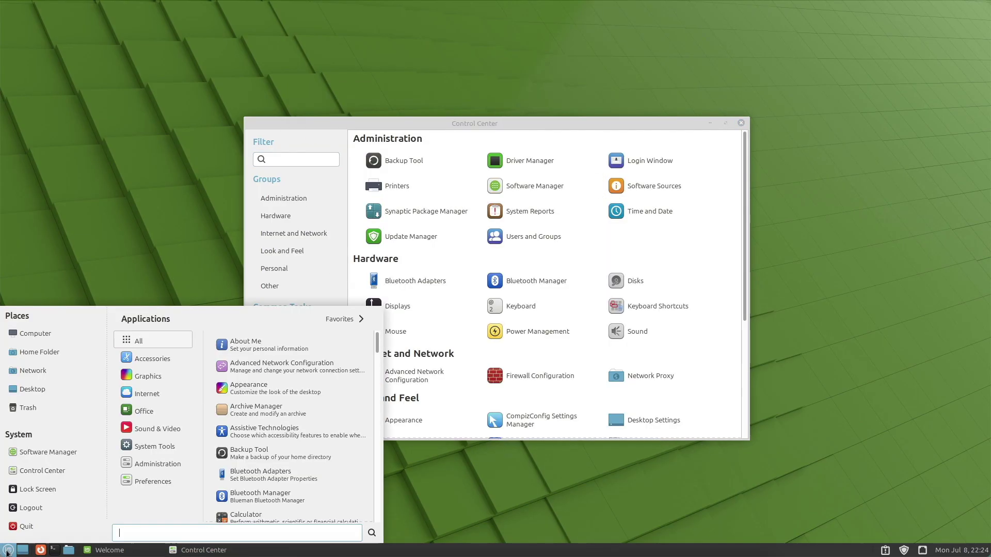
click(35, 454)
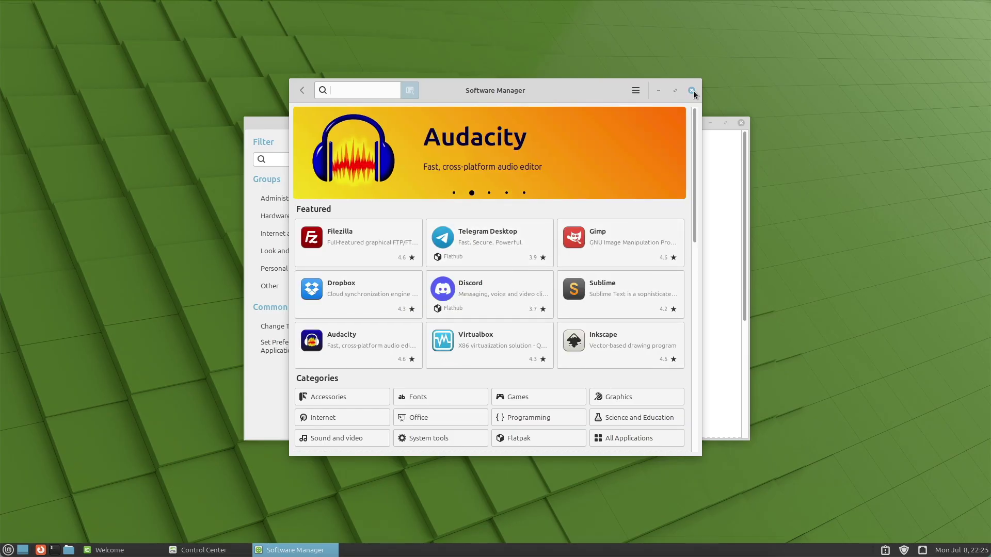
click(491, 294)
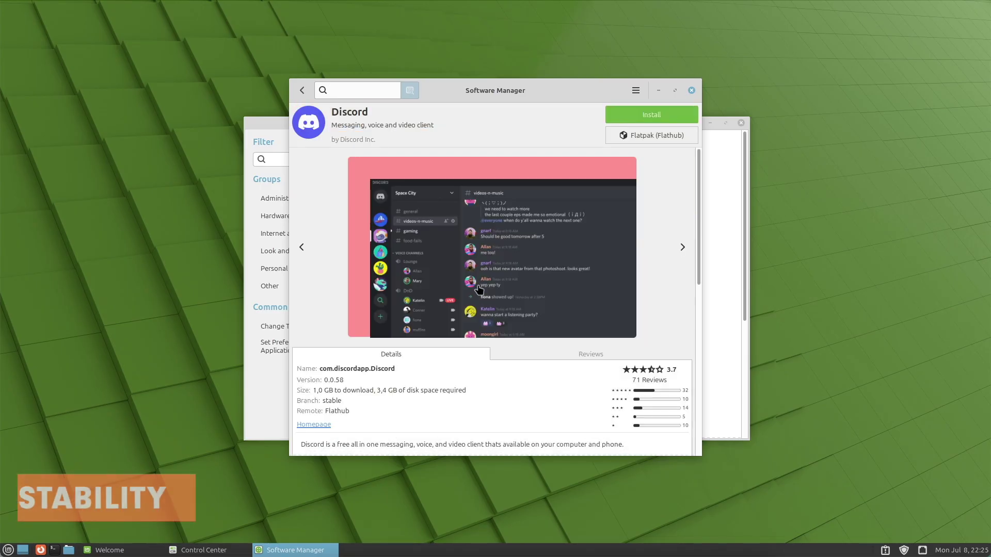
key(alt+Left)
click(691, 91)
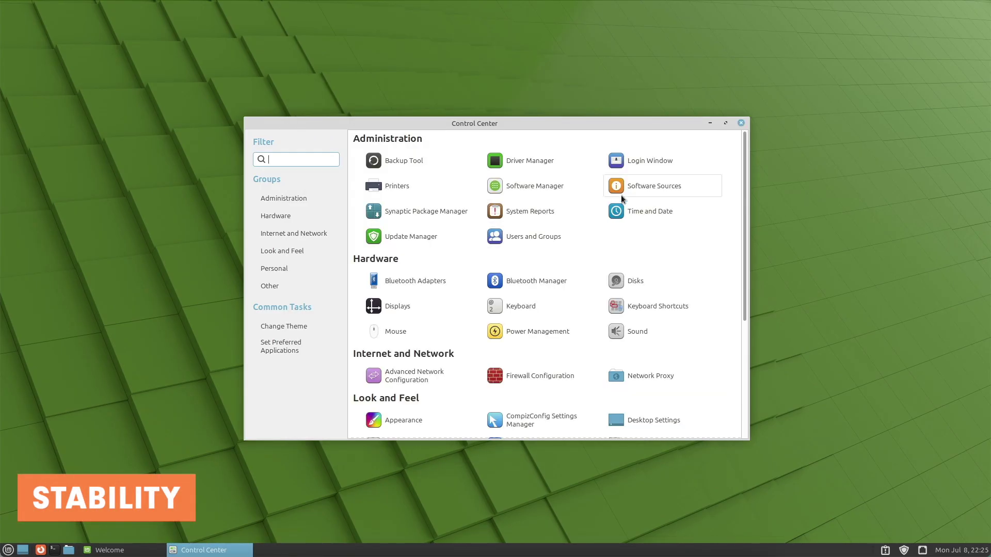
scroll(736, 267, down, 5)
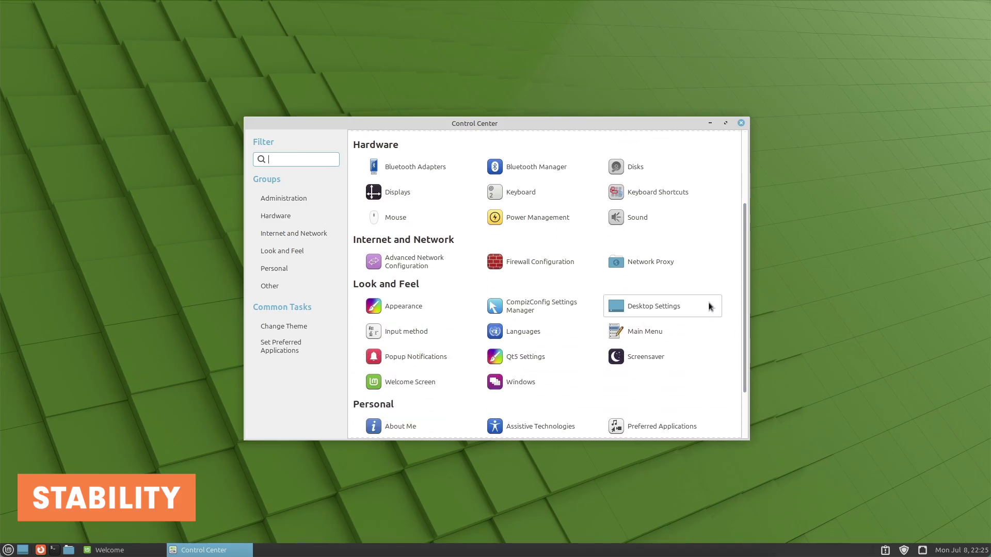
scroll(708, 305, up, 5)
scroll(708, 306, down, 5)
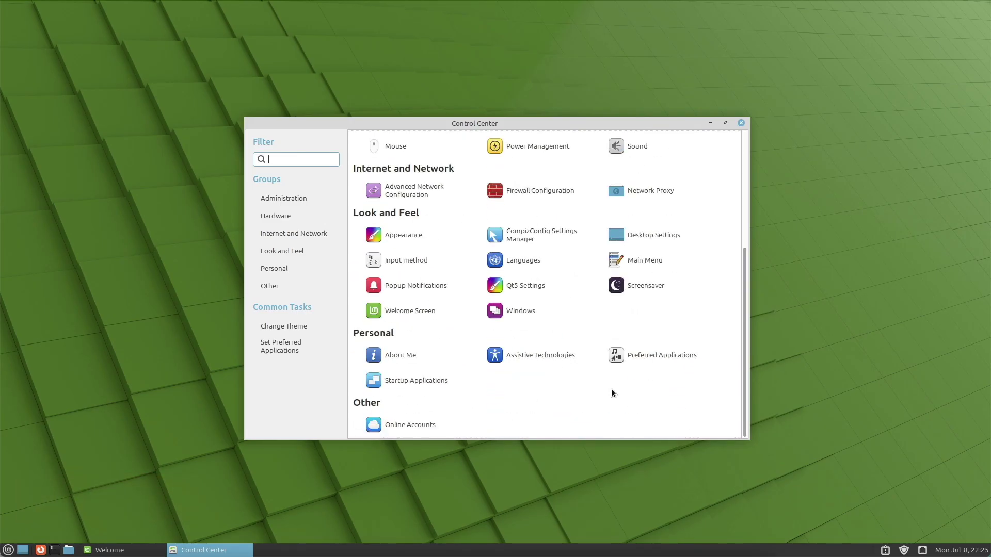
click(392, 425)
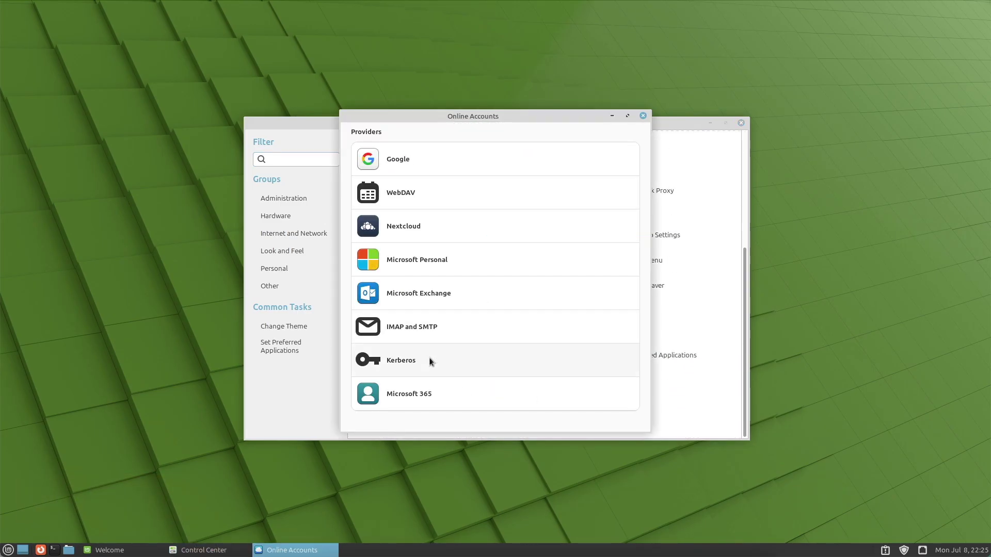
click(643, 116)
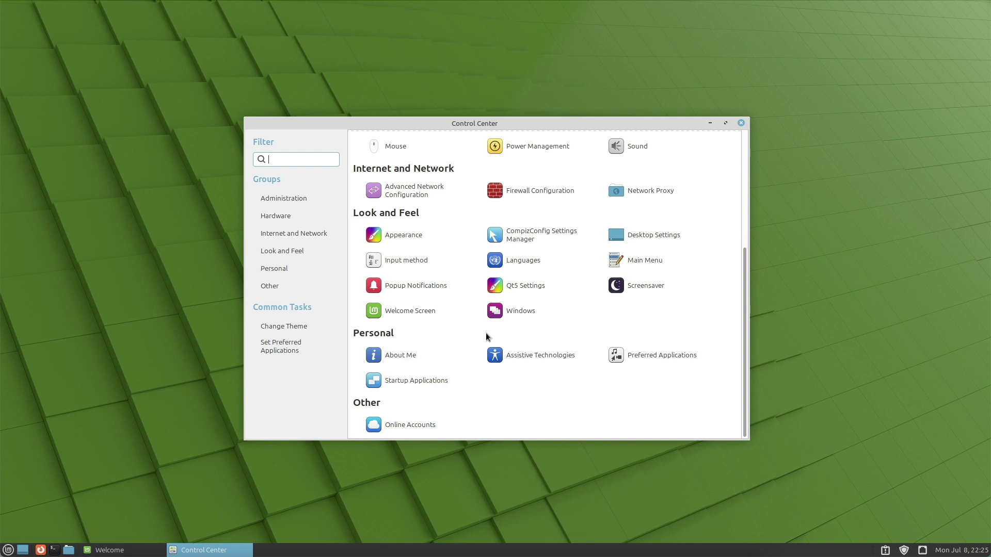
click(651, 235)
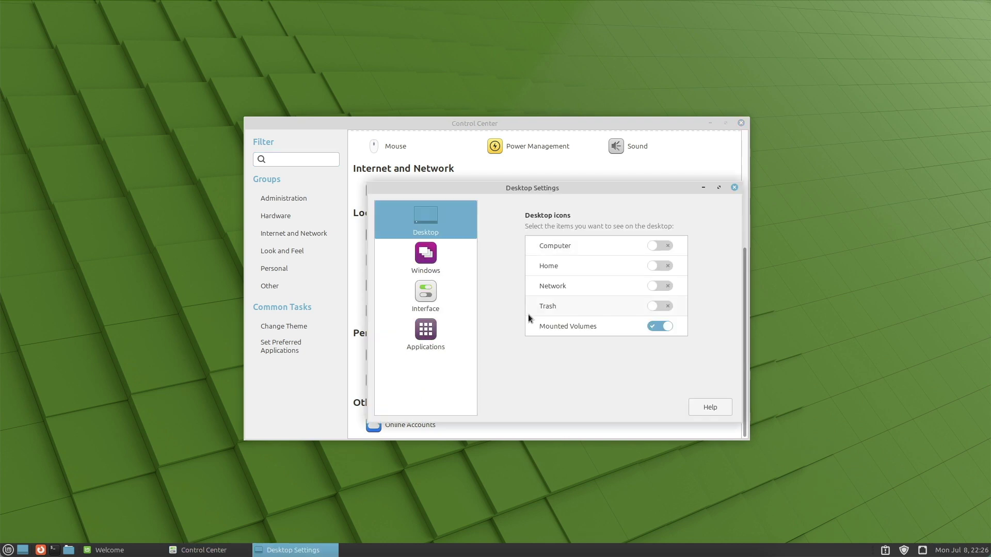
click(660, 245)
click(660, 266)
click(660, 286)
click(660, 306)
click(660, 306)
click(660, 266)
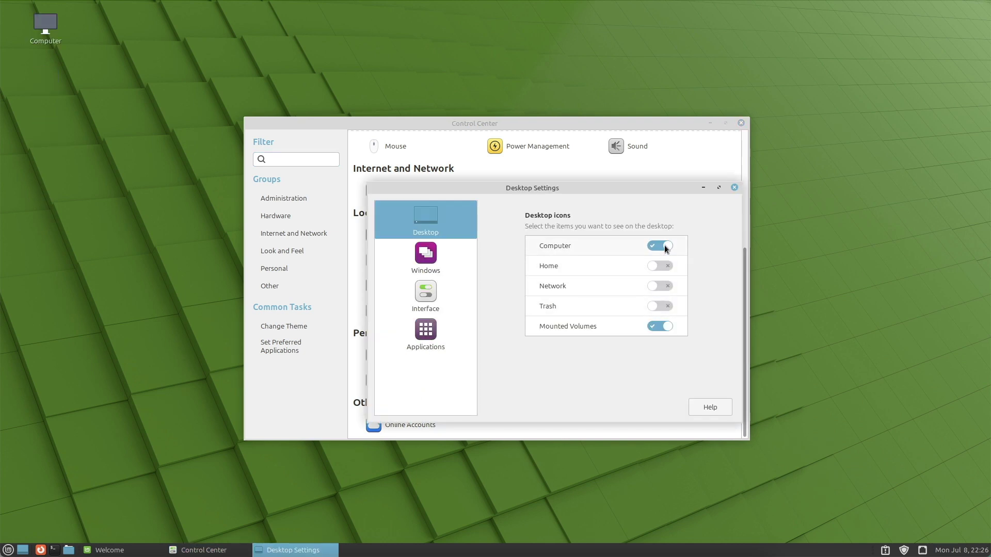
click(660, 246)
click(423, 261)
click(418, 298)
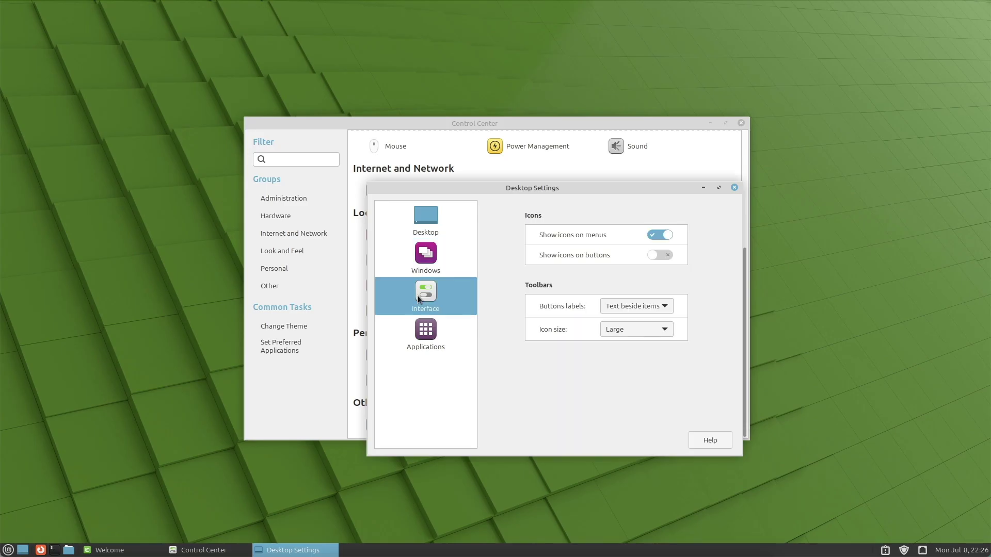
click(426, 330)
click(431, 228)
click(734, 187)
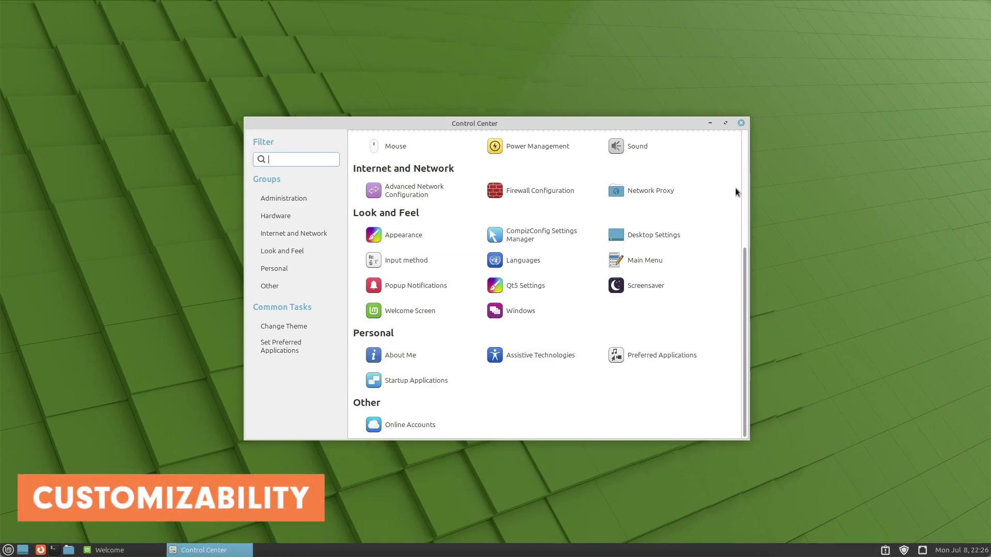
drag(744, 283, 739, 184)
click(8, 550)
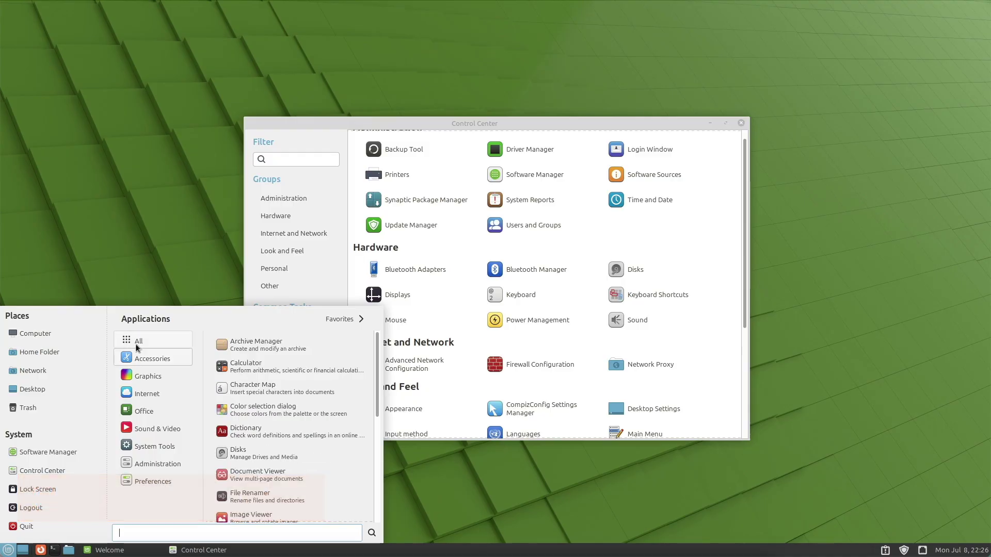
mouse_move(152, 359)
scroll(265, 384, down, 5)
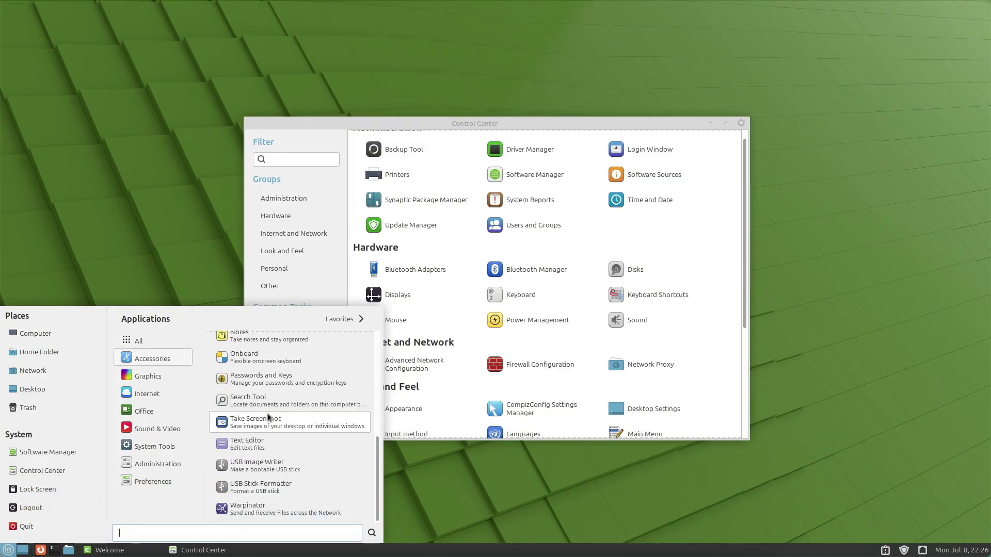
mouse_move(148, 398)
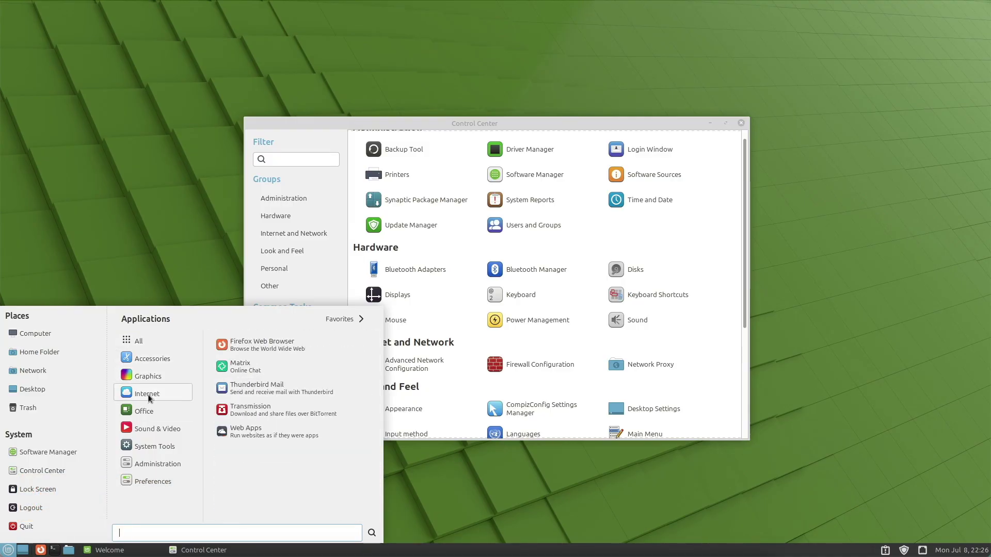
click(305, 367)
click(635, 429)
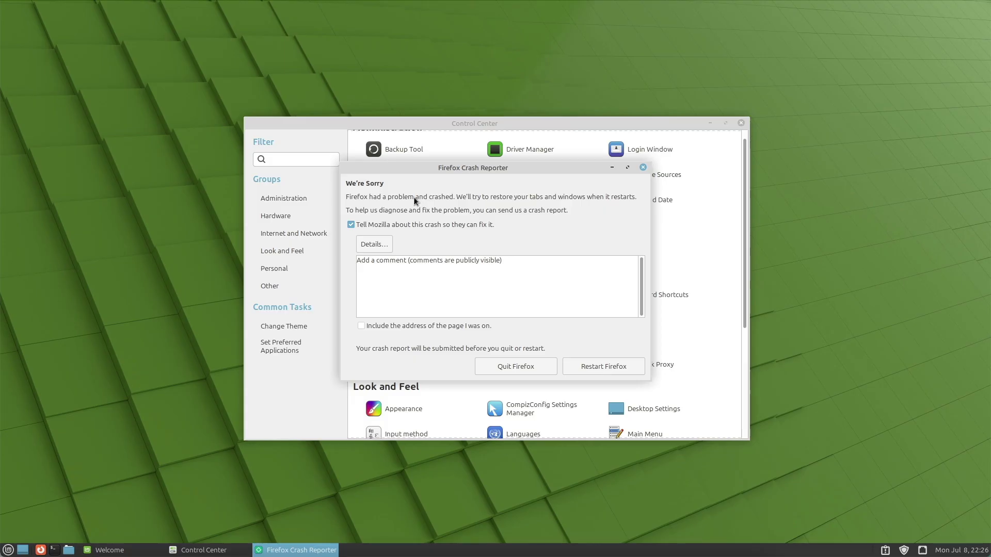
click(604, 368)
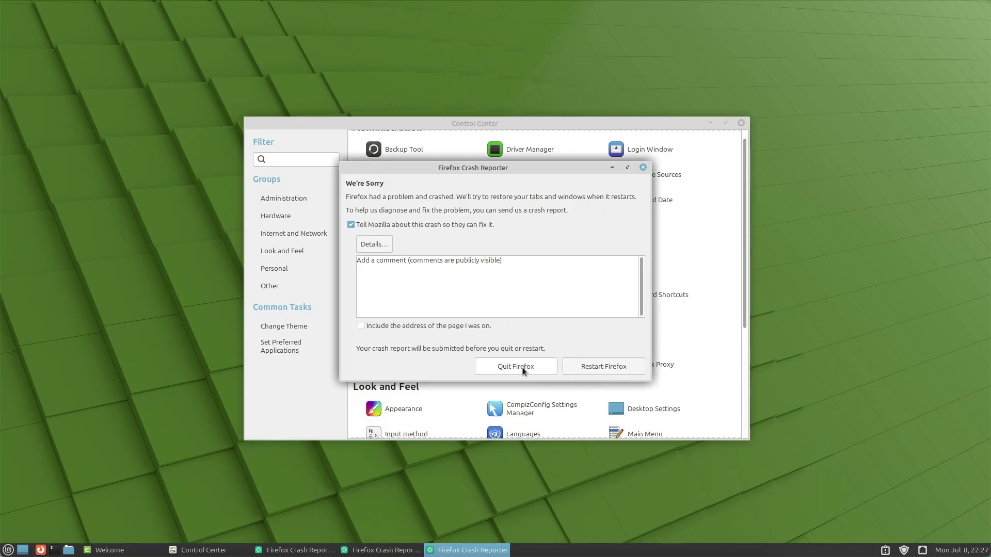
click(519, 369)
click(644, 168)
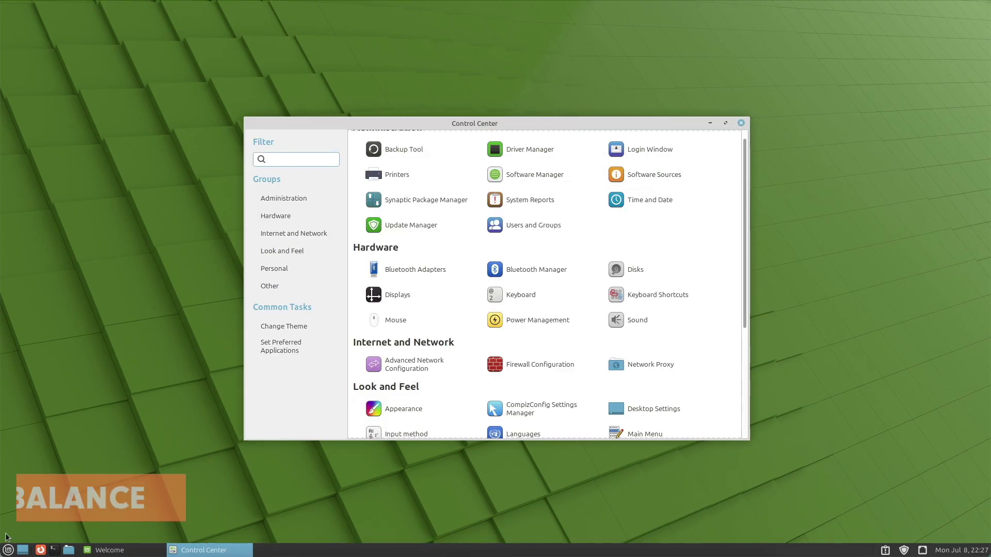
click(402, 225)
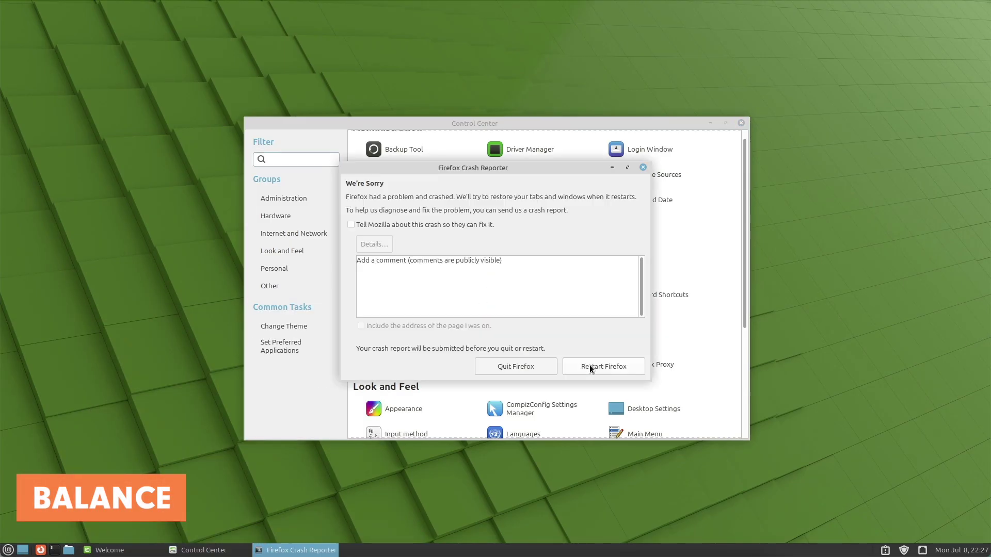
click(394, 226)
click(604, 368)
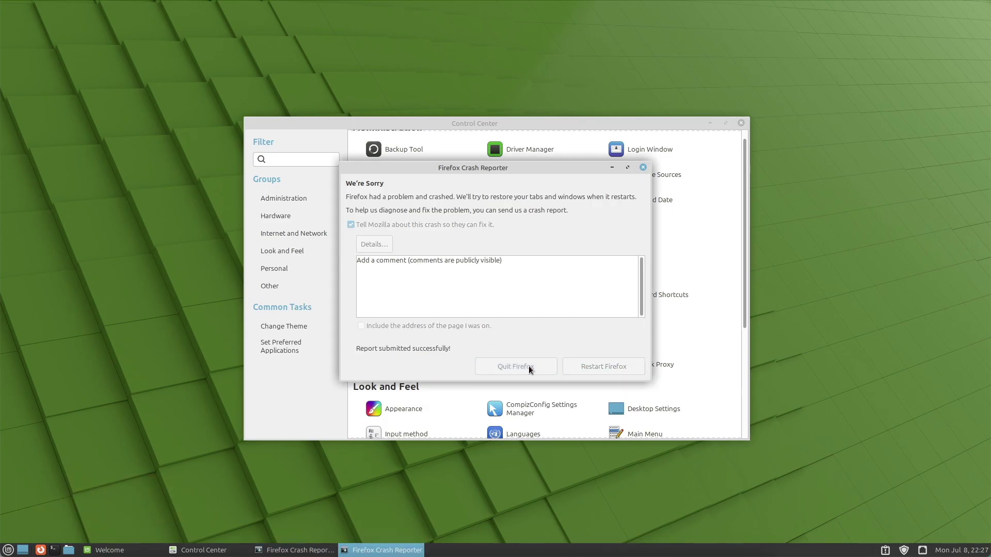
click(639, 170)
click(516, 336)
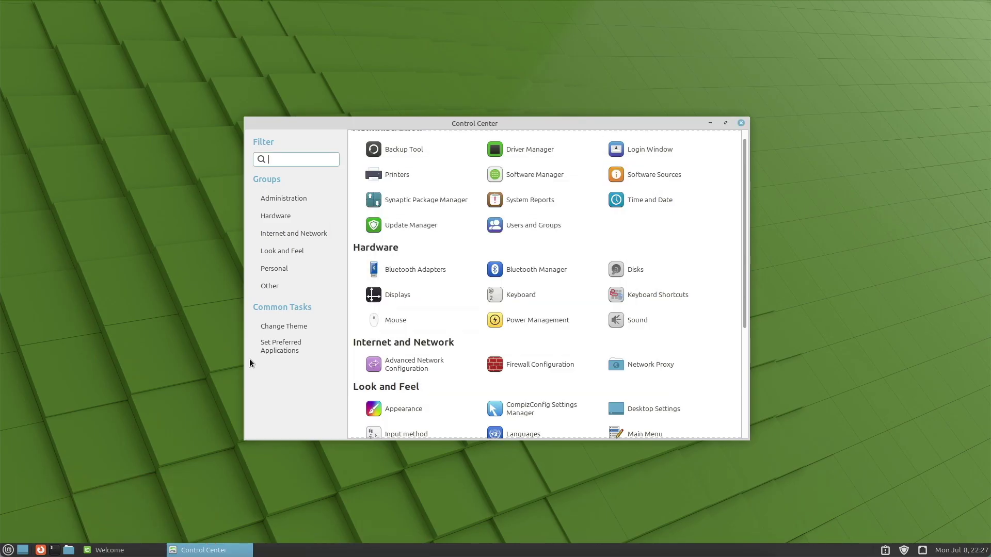
click(8, 551)
click(260, 392)
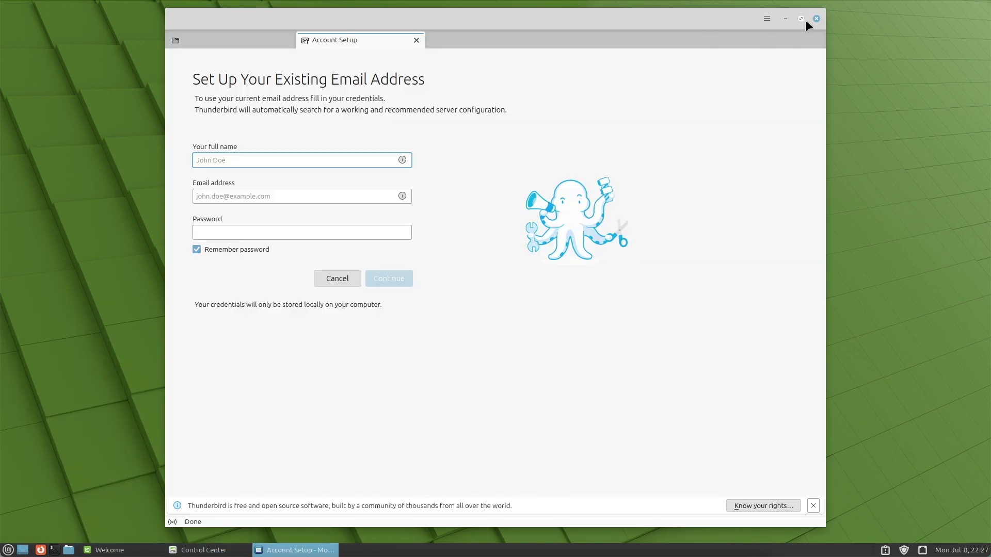
click(807, 22)
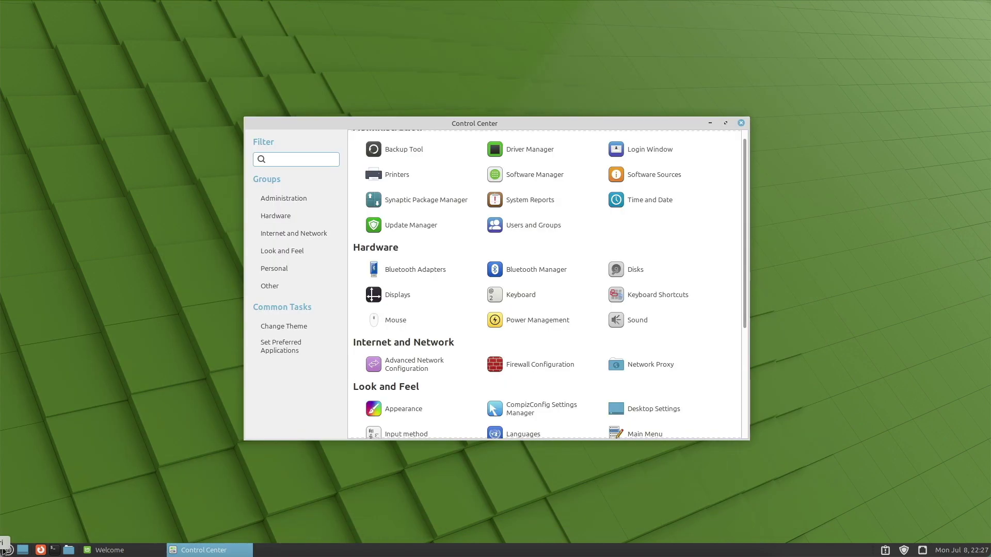
click(8, 551)
mouse_move(144, 411)
click(258, 457)
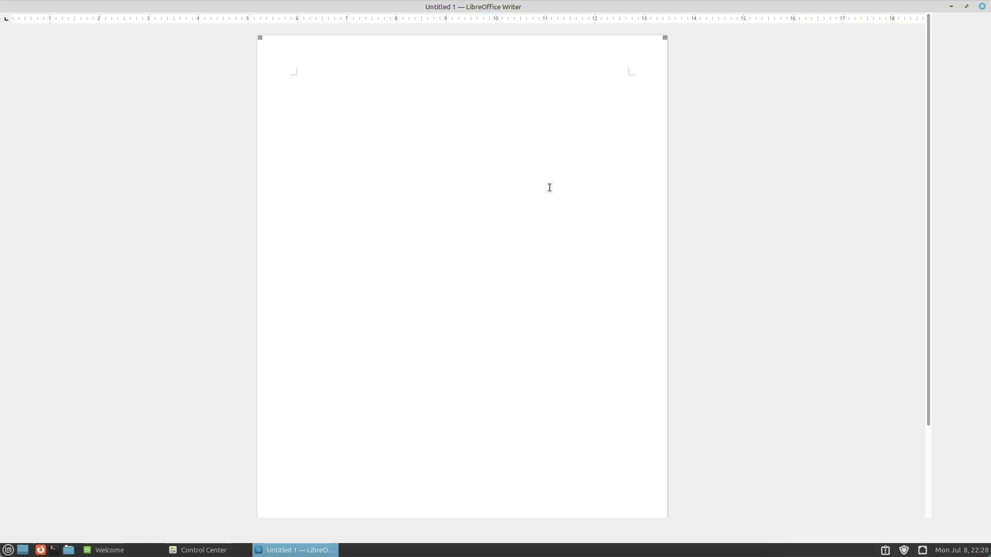
Dismiss Writer's tips, apply the Tabbed interface layout, then close LibreOffice Writer.
click(368, 333)
click(546, 307)
click(344, 238)
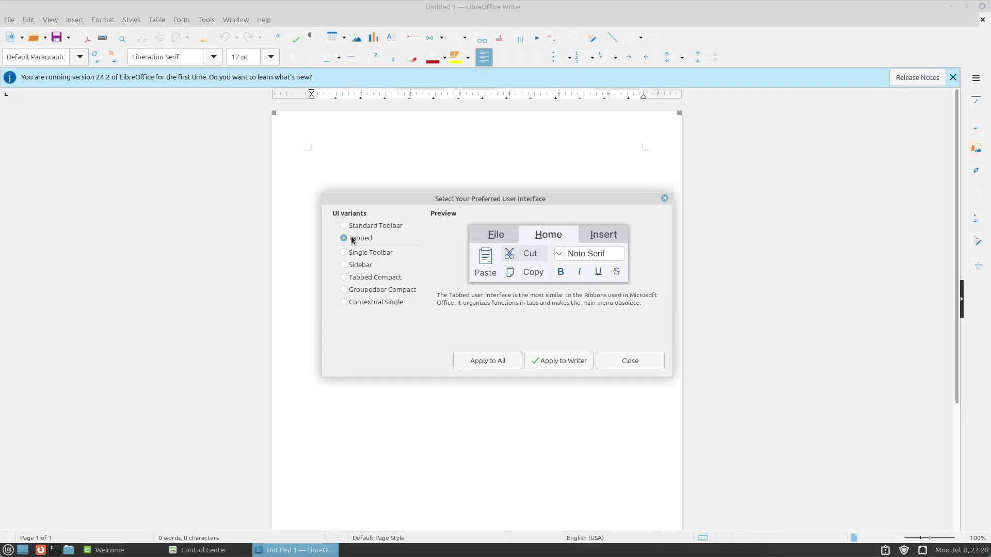
click(491, 361)
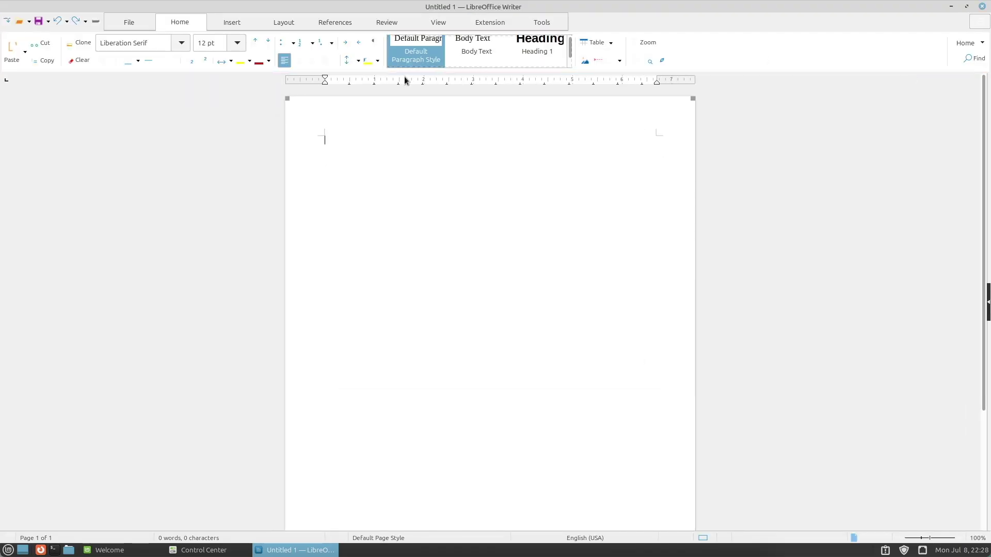
click(982, 6)
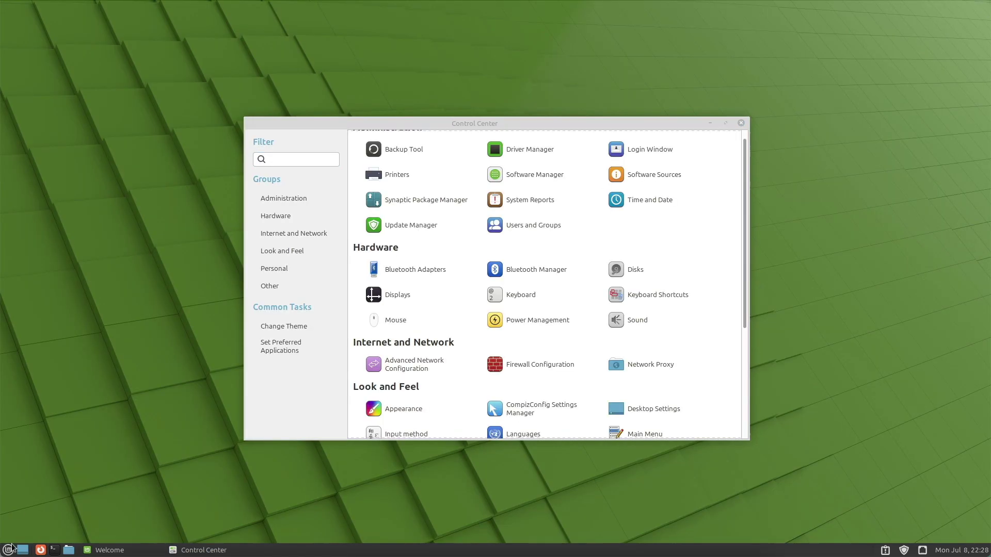
Launch System Monitor from the application menu.
click(8, 550)
mouse_move(144, 429)
mouse_move(155, 446)
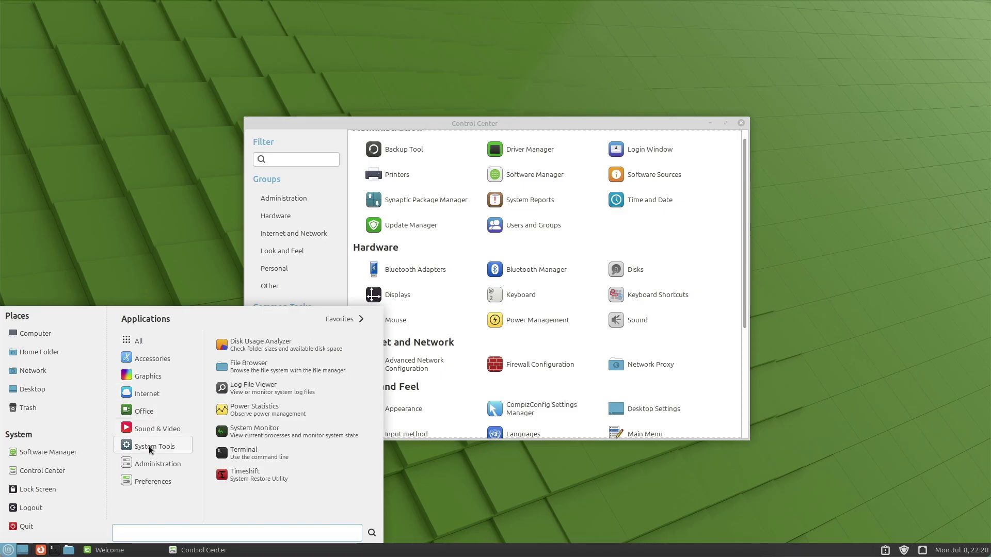
click(240, 432)
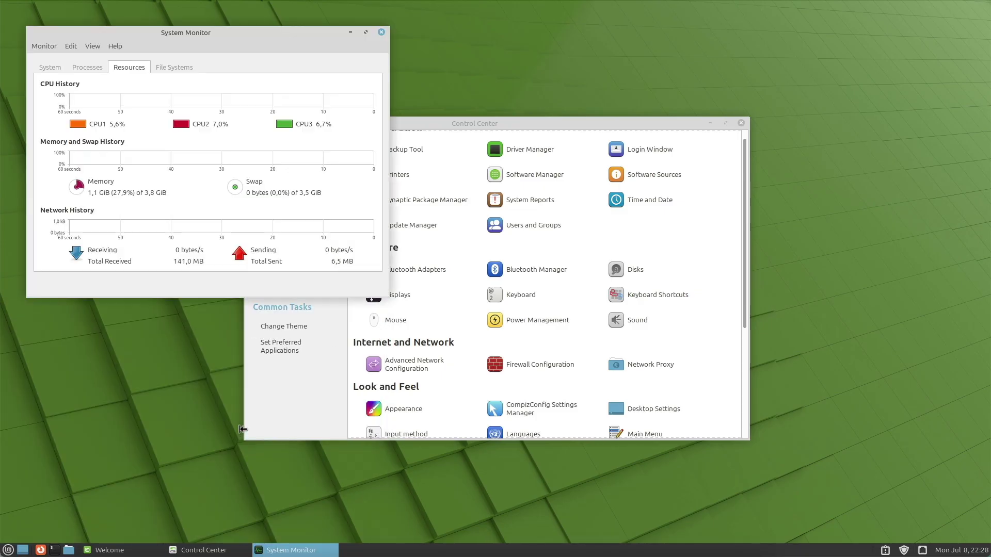
Browse down through the application menu's entries, then dismiss the menu.
click(7, 550)
mouse_move(155, 464)
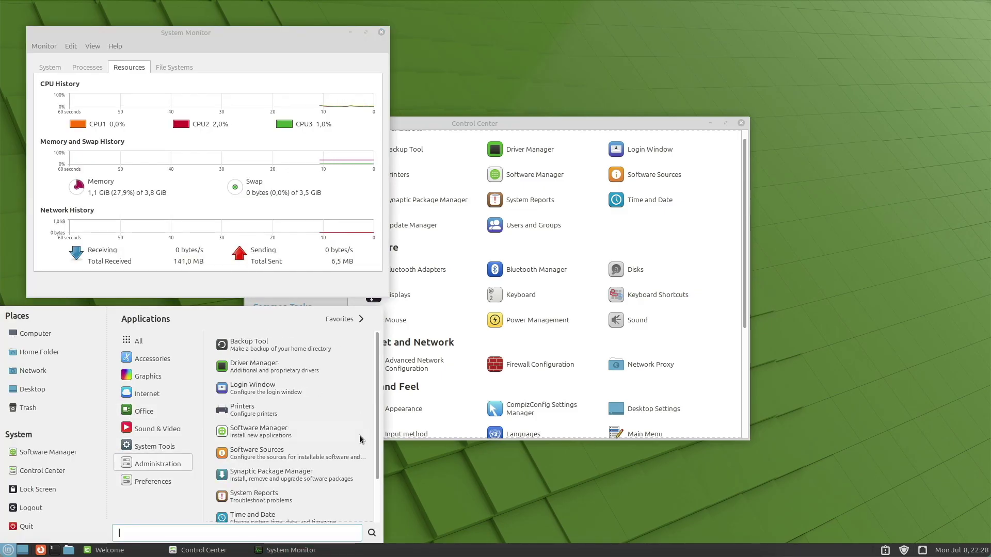
scroll(360, 439, down, 1)
mouse_move(153, 481)
scroll(324, 435, down, 5)
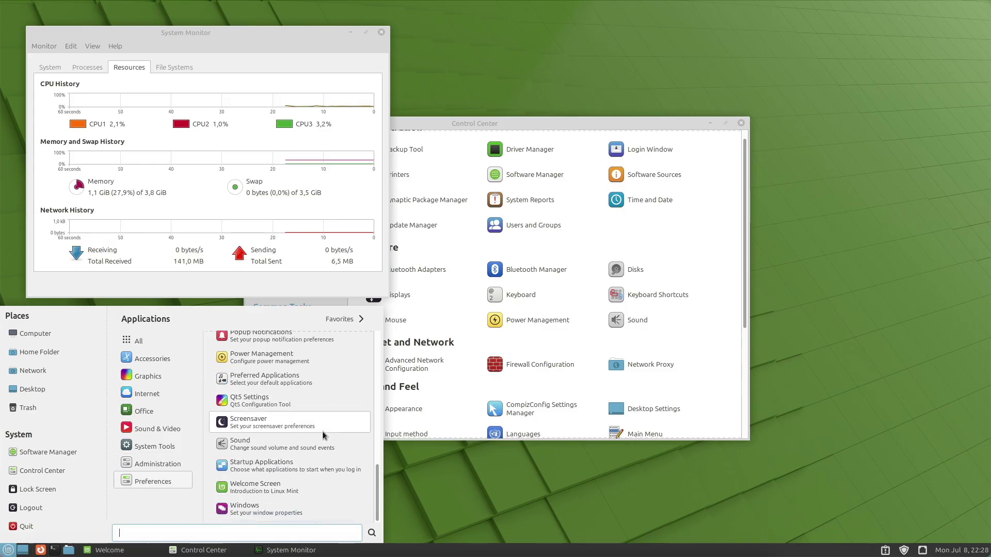
click(381, 32)
Close System Monitor, Control Center and the Welcome window, then shut the computer down.
click(381, 32)
click(741, 122)
scroll(582, 244, down, 2)
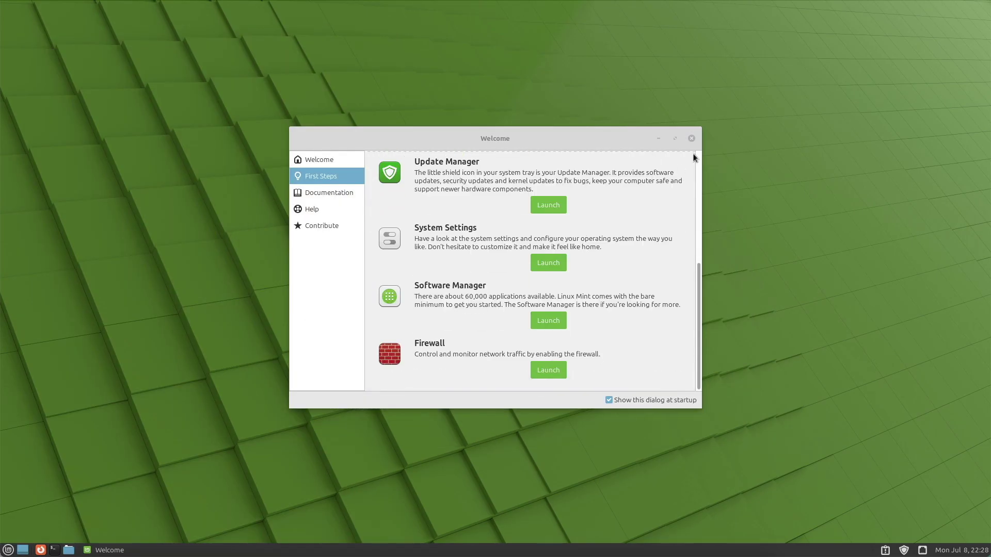
click(691, 138)
click(8, 550)
click(21, 524)
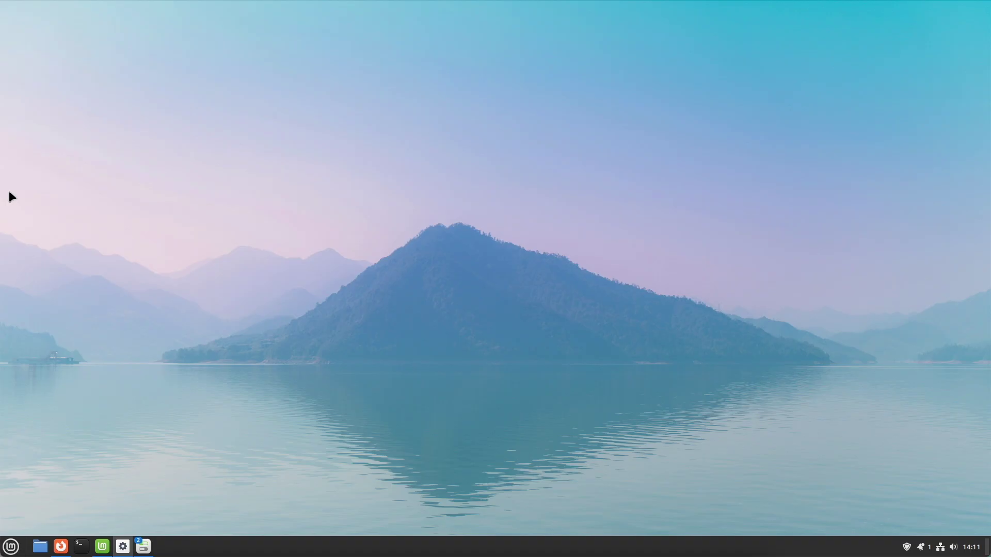